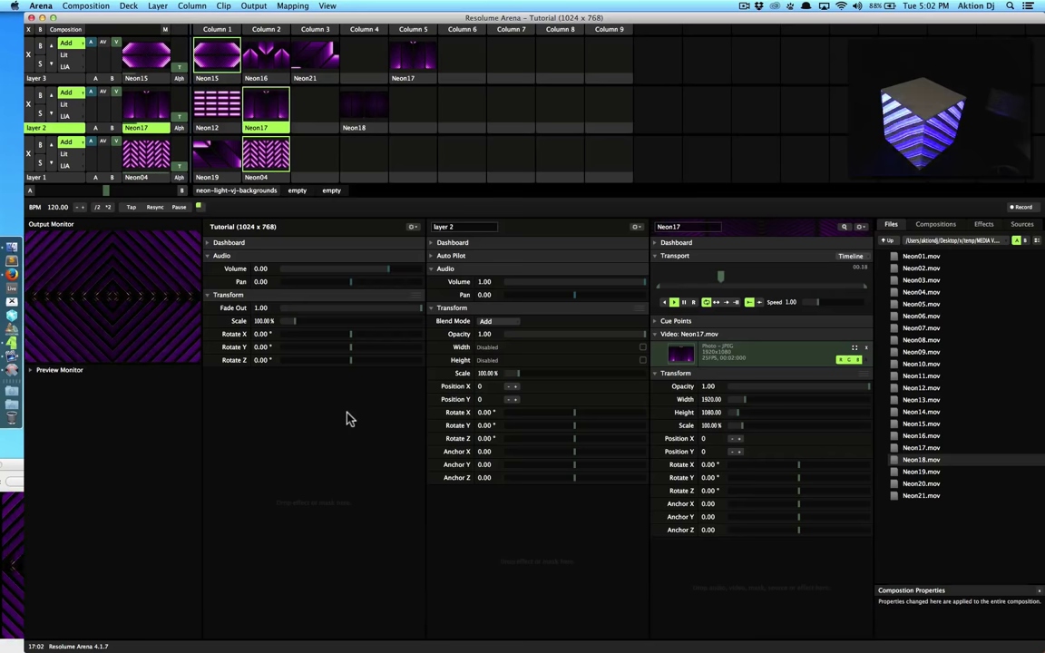
# Step: Move the Syphon Recorder window up, then open Arena Preferences to enable Syphon Input & Output
pyautogui.click(13, 467)
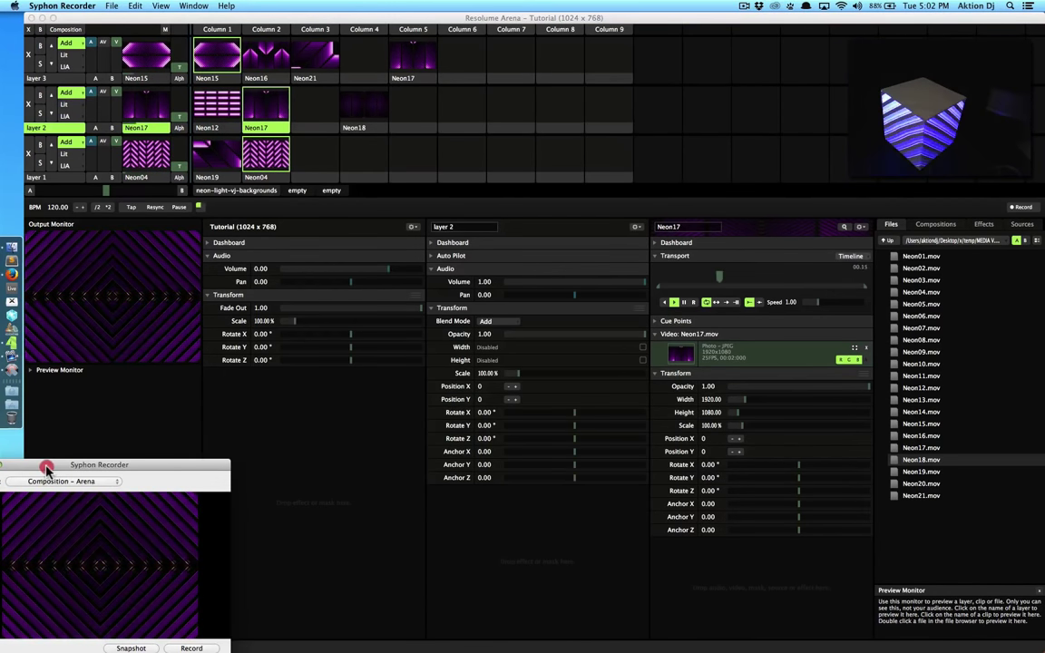
pyautogui.moveTo(47, 468)
pyautogui.mouseDown()
pyautogui.moveTo(147, 438)
pyautogui.moveTo(146, 415)
pyautogui.moveTo(89, 434)
pyautogui.moveTo(64, 456)
pyautogui.mouseUp()
pyautogui.click(69, 432)
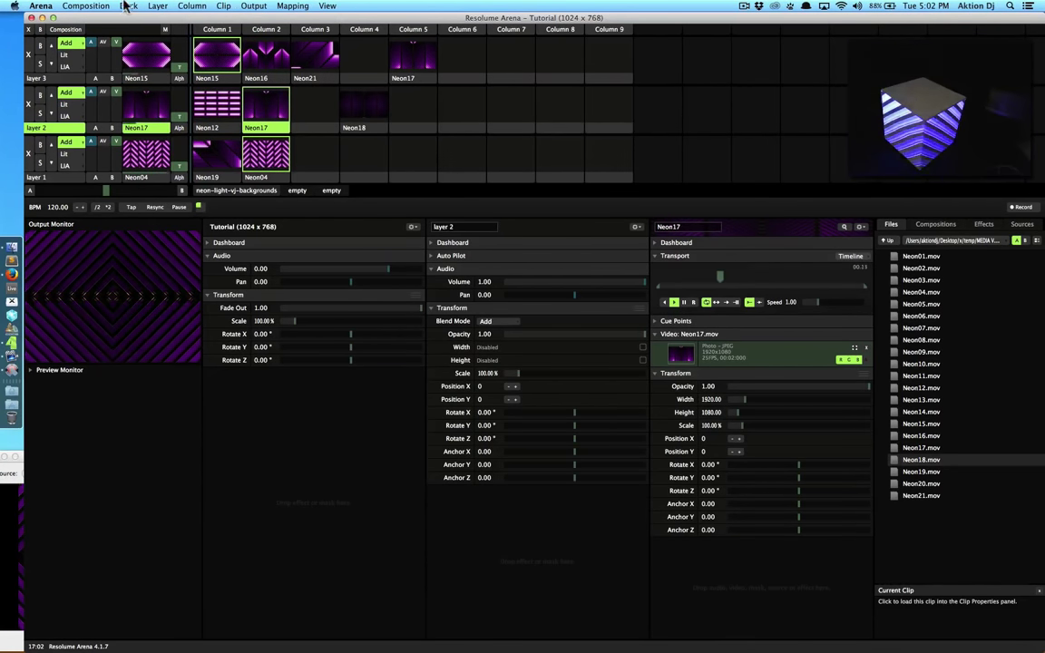
pyautogui.click(91, 5)
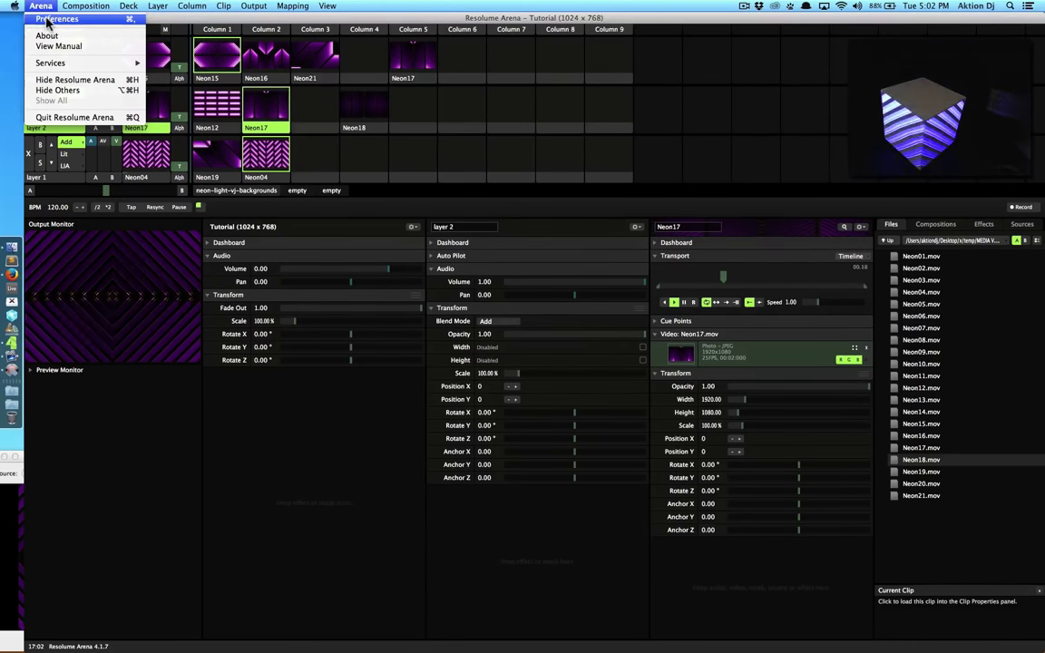
pyautogui.click(55, 19)
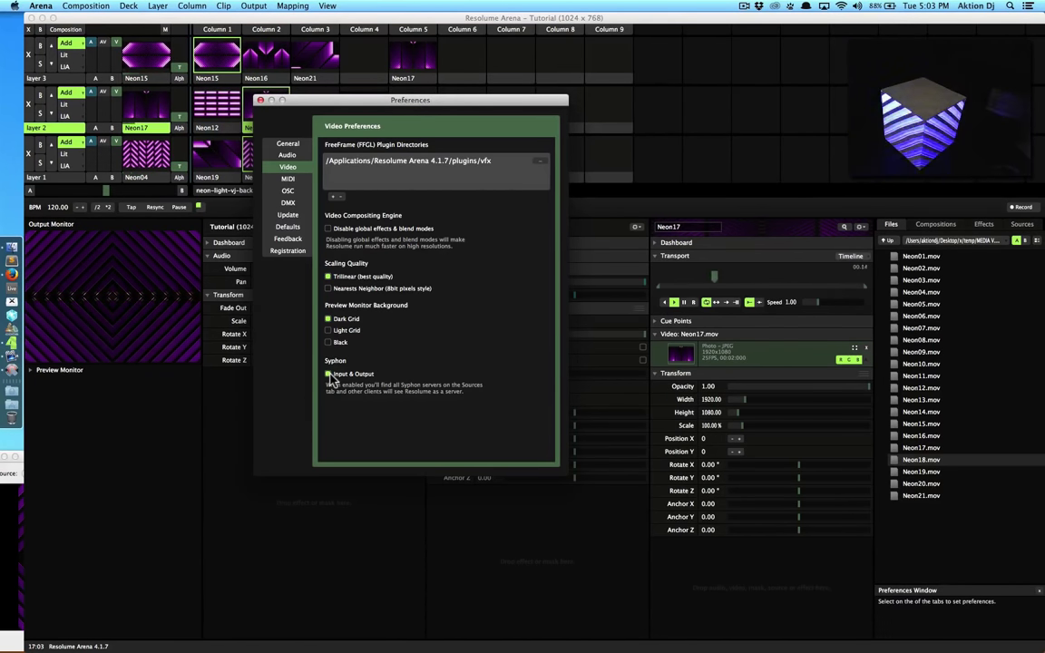
# Step: Close Preferences, open the Advanced screen setup from Output, and disable Slice 2 on Screen 1
pyautogui.click(260, 100)
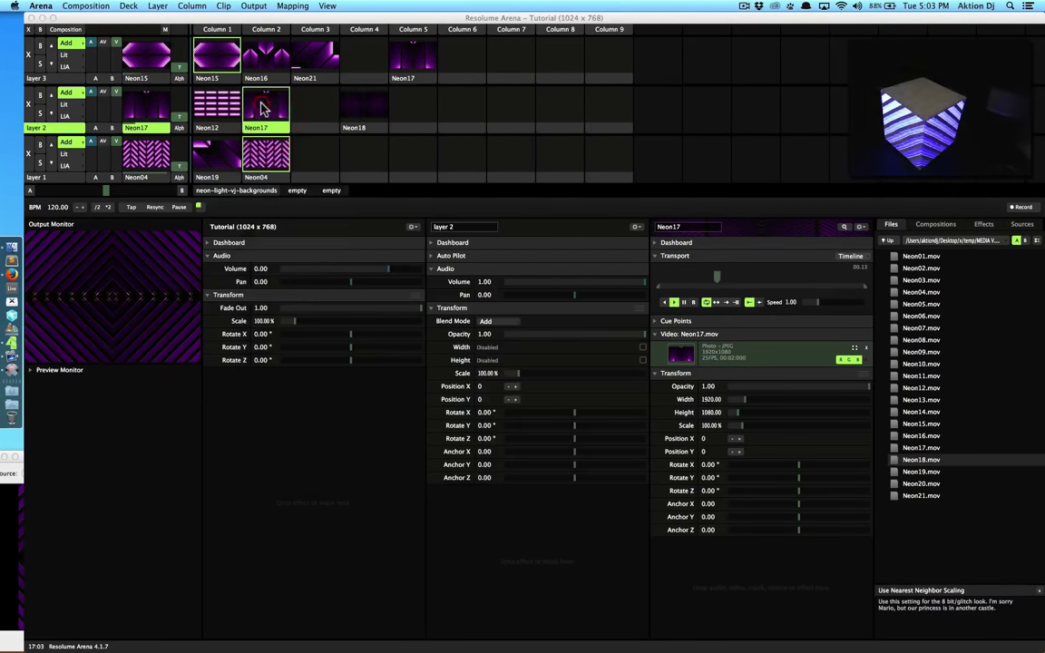
pyautogui.click(254, 7)
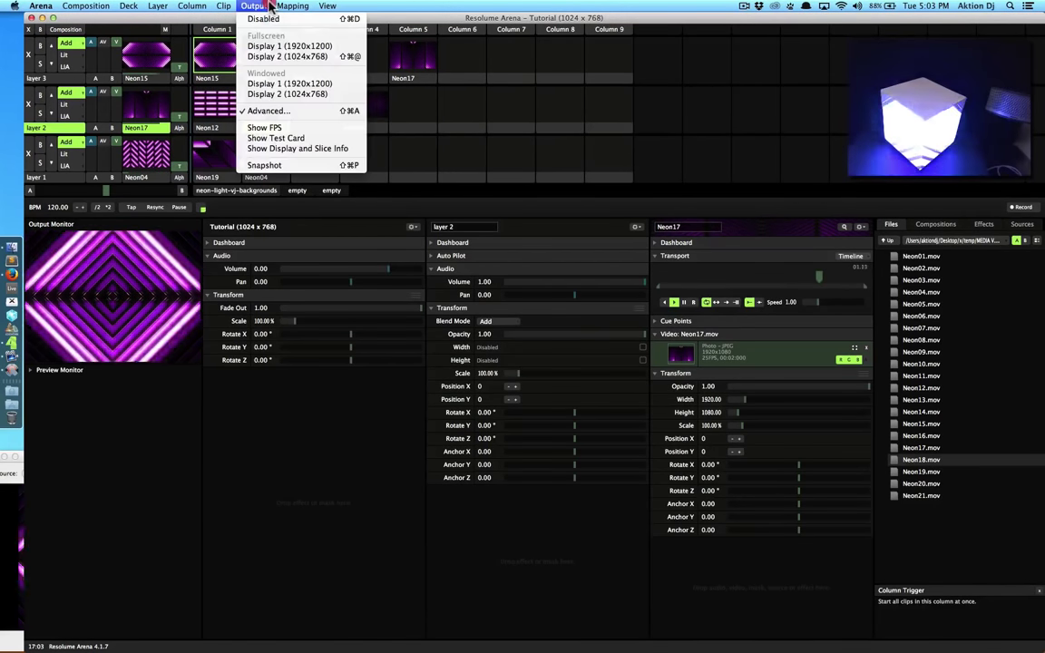
pyautogui.click(290, 112)
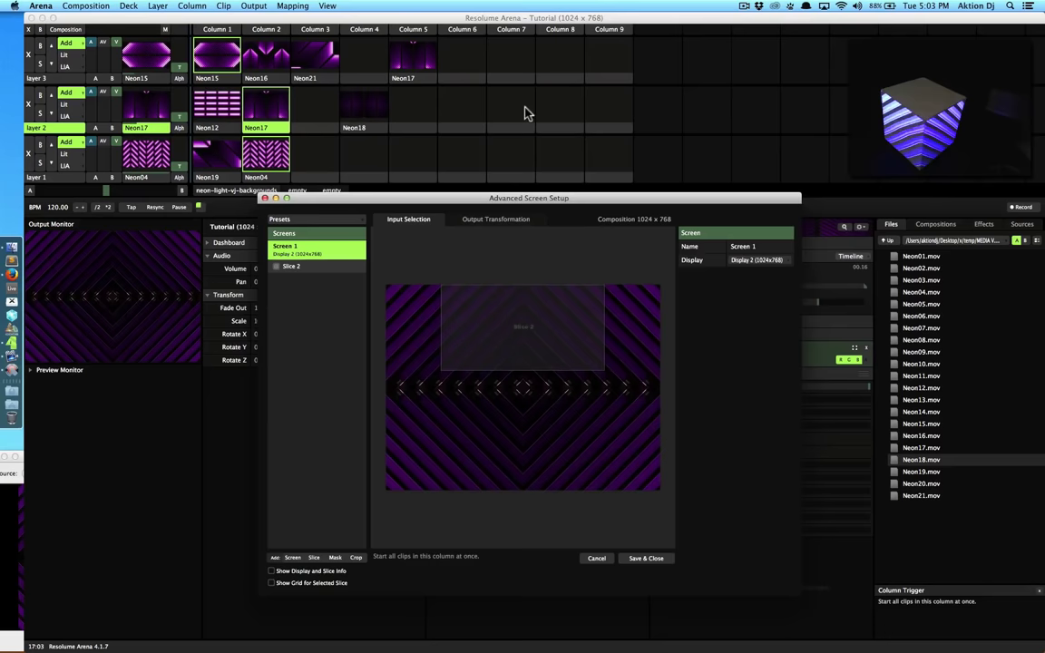
pyautogui.moveTo(472, 198); pyautogui.dragTo(612, 139)
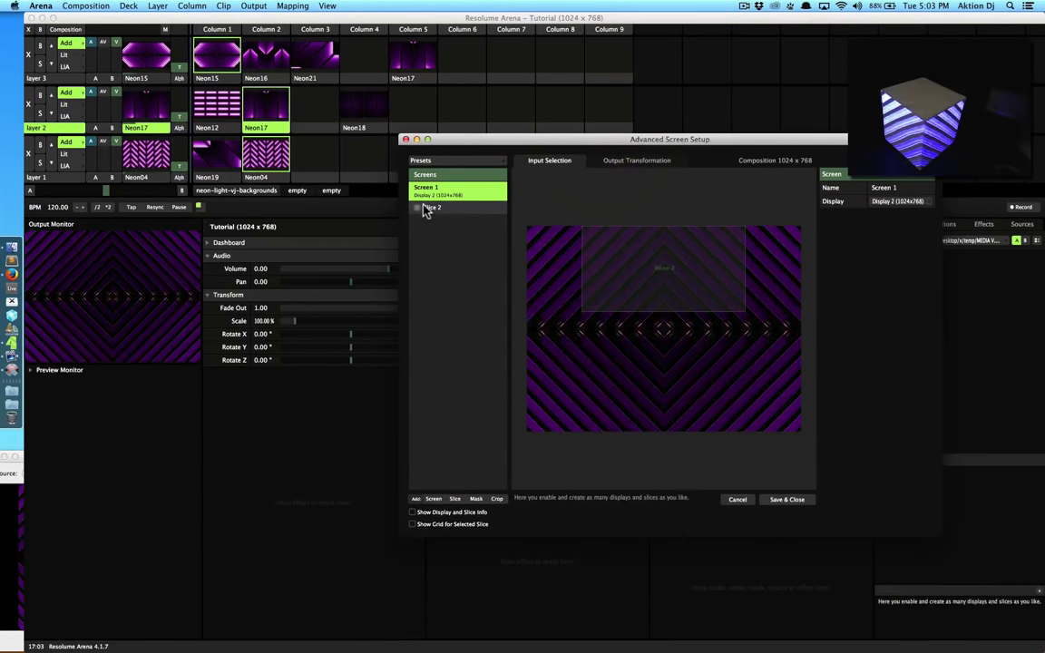
pyautogui.click(426, 207)
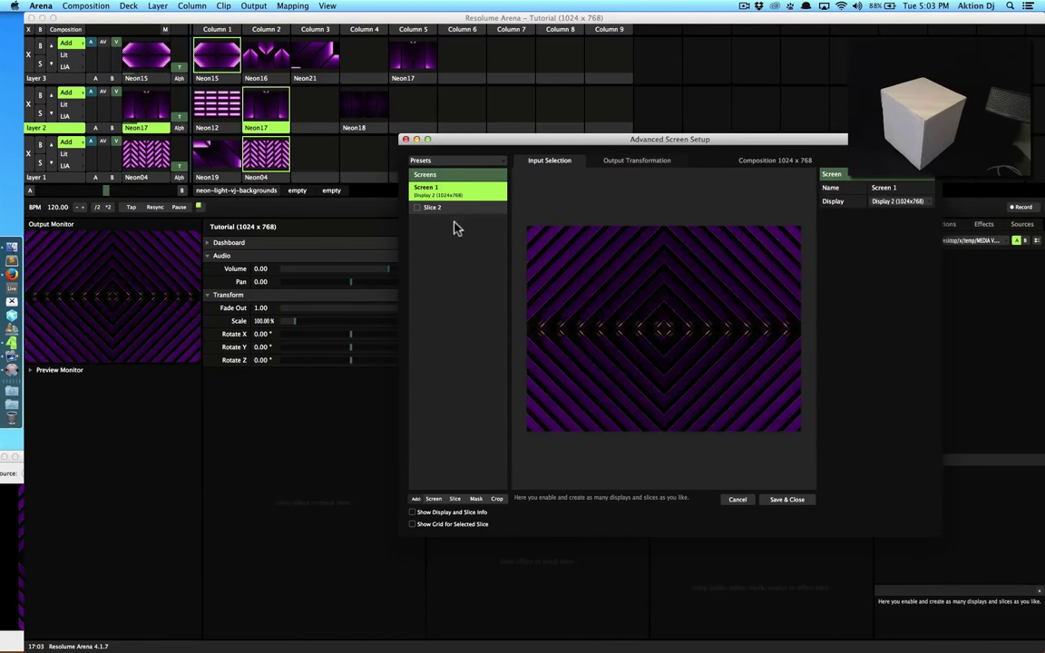
pyautogui.click(456, 232)
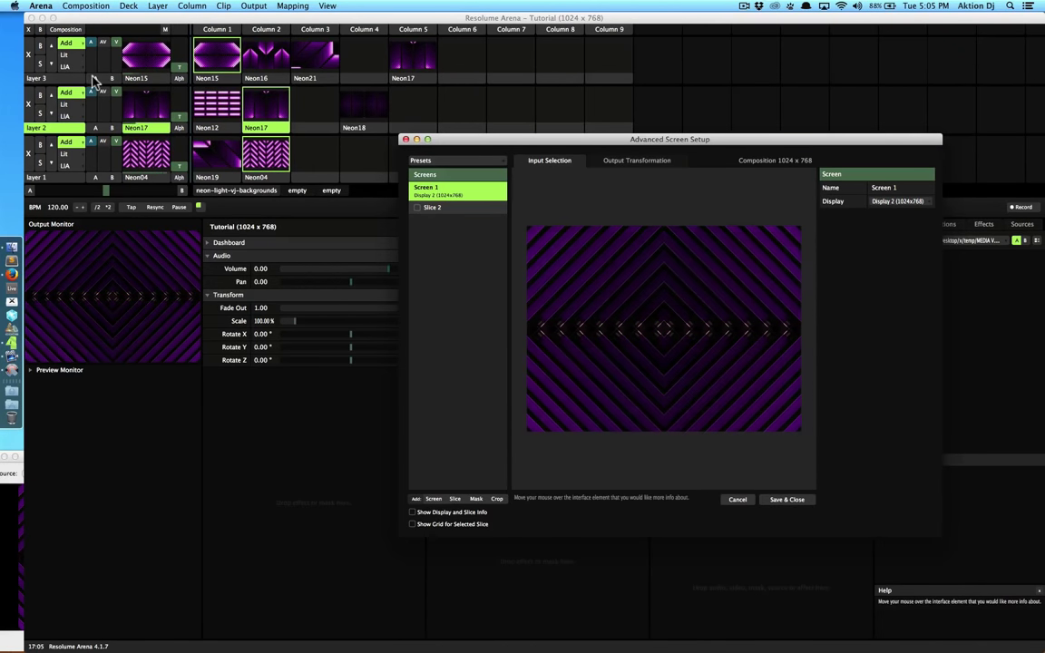
# Step: Play Neon04 on layer 1 and Neon15 on layer 3, then add three new slices to Screen 1
pyautogui.click(262, 154)
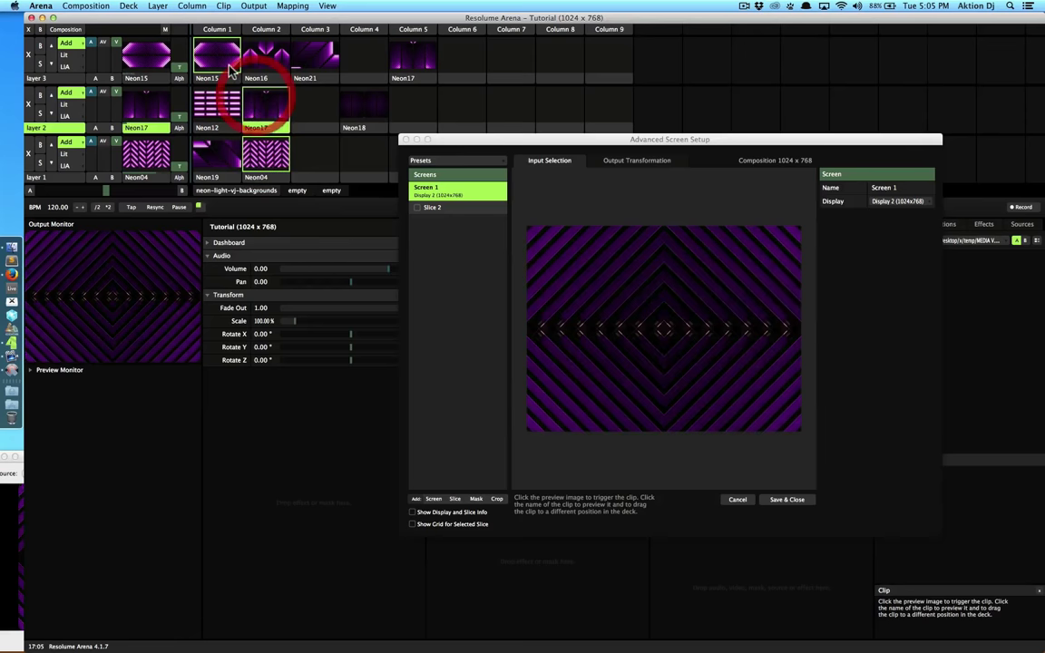
pyautogui.click(228, 63)
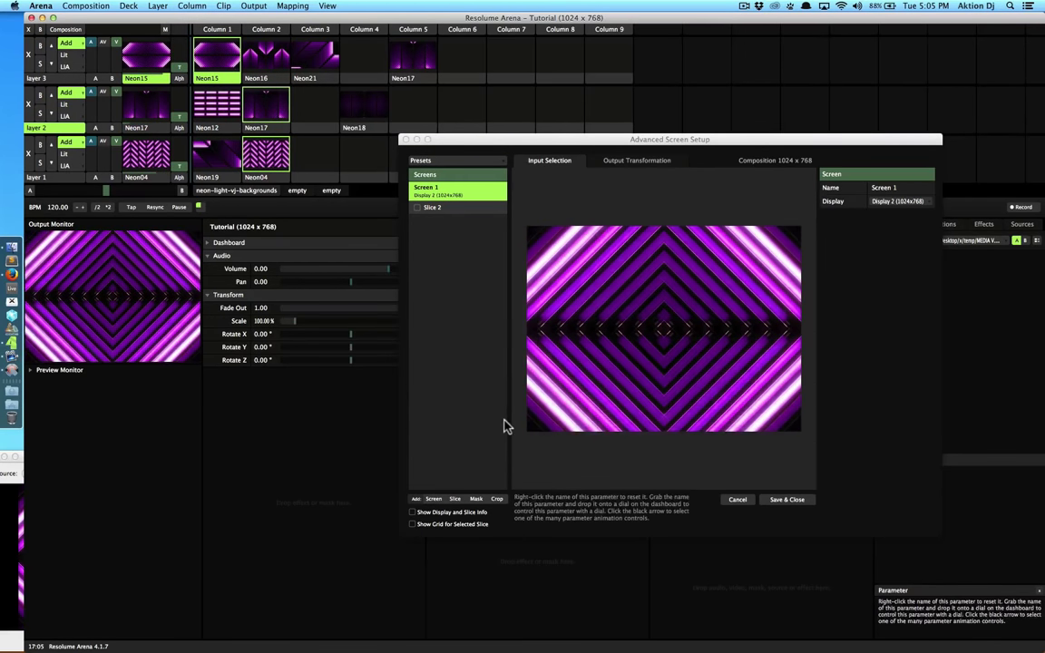
pyautogui.click(454, 500)
pyautogui.click(454, 500)
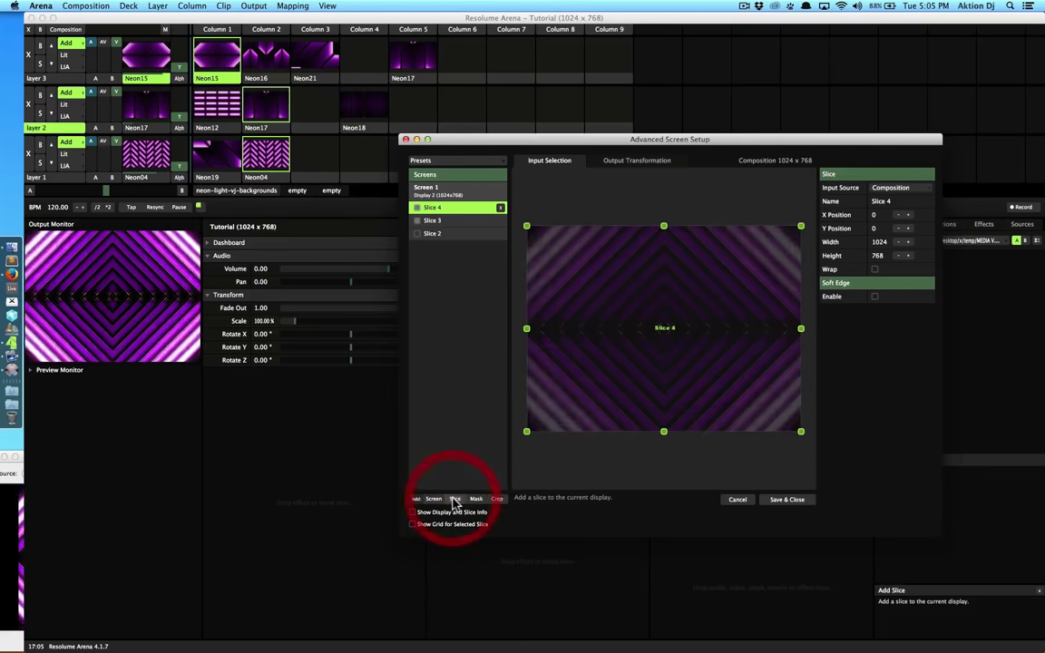
pyautogui.click(455, 500)
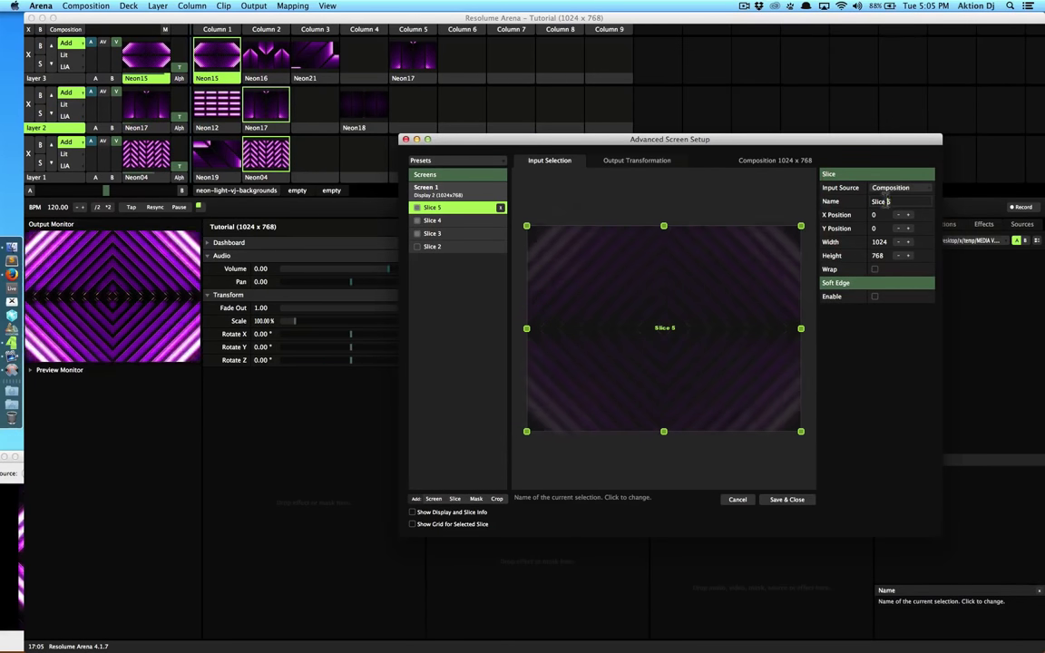
# Step: Rename Slice 4 to '2' and Slice 3 to '3'
pyautogui.click(495, 220)
pyautogui.click(882, 201)
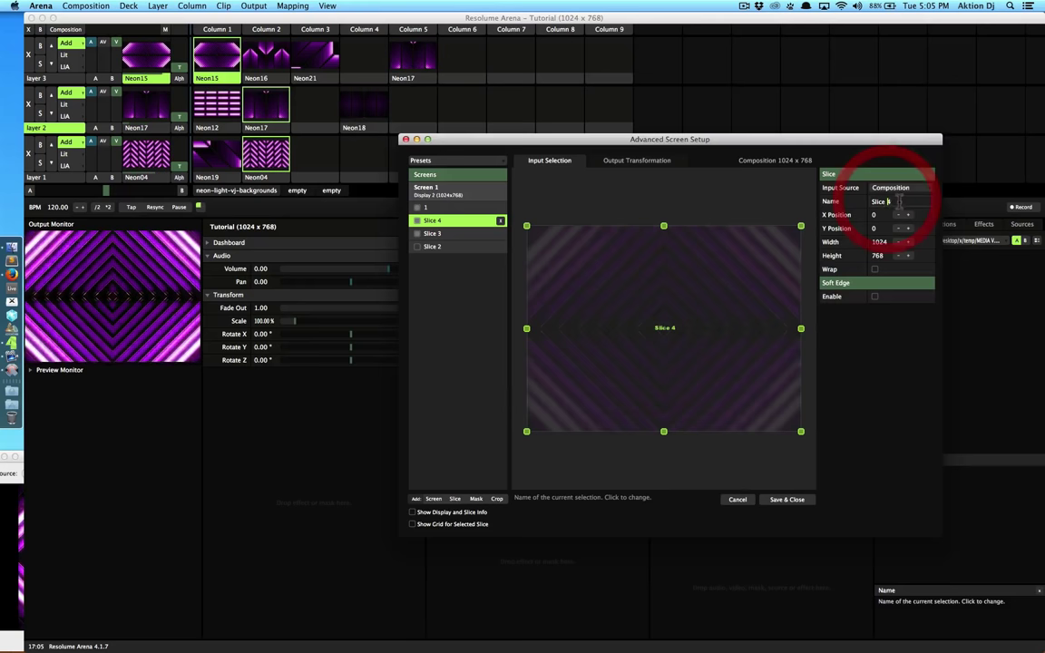
pyautogui.write('2')
pyautogui.press('Return')
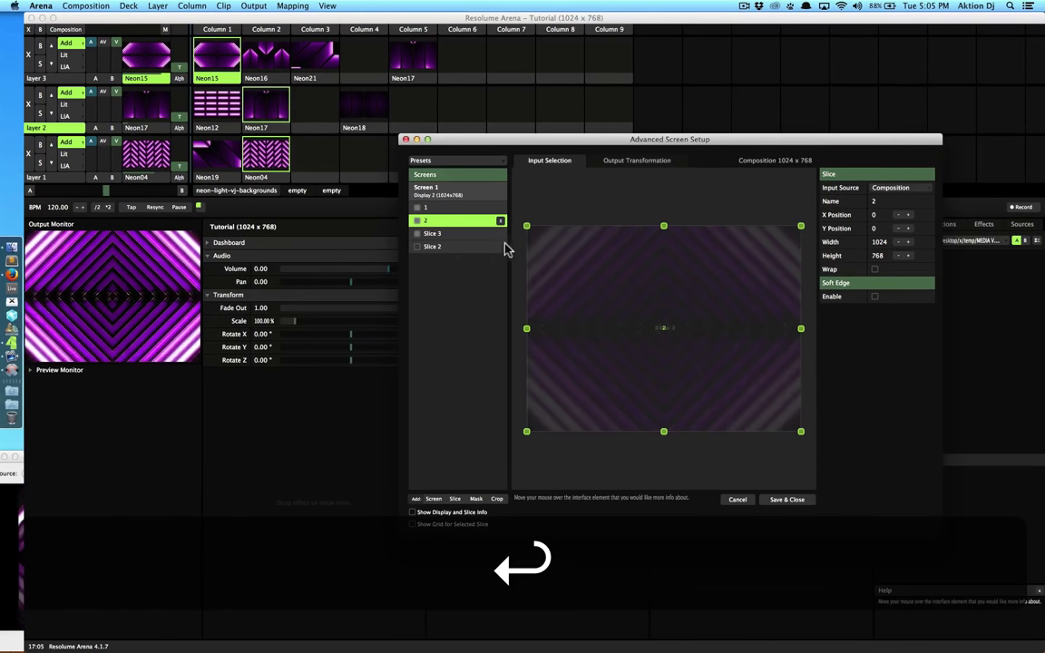
pyautogui.click(431, 234)
pyautogui.click(882, 202)
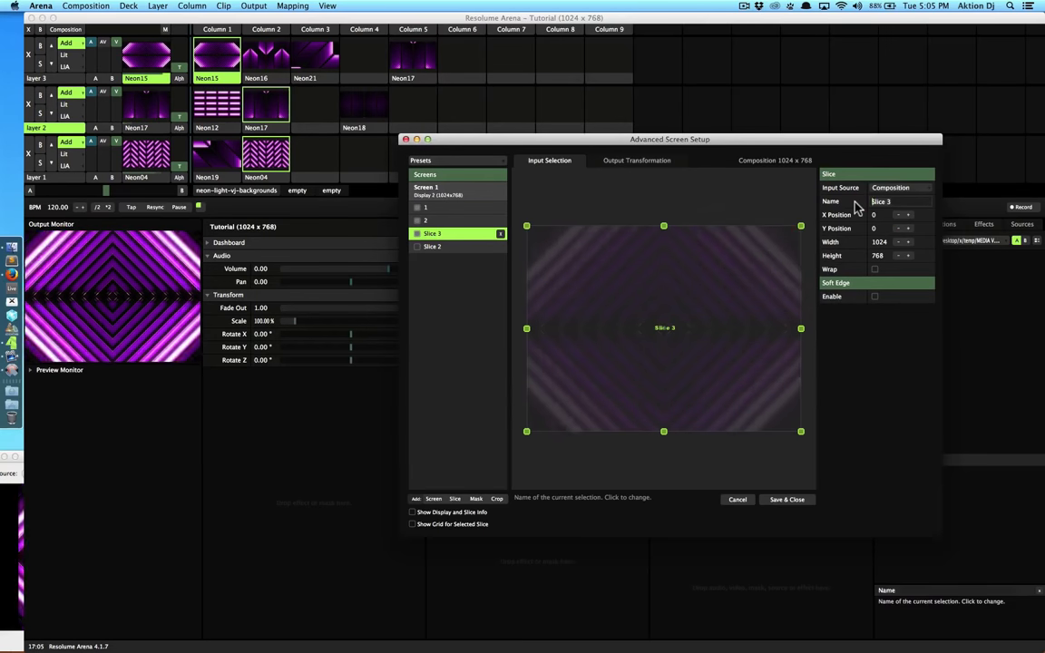
pyautogui.write('3')
pyautogui.press('Return')
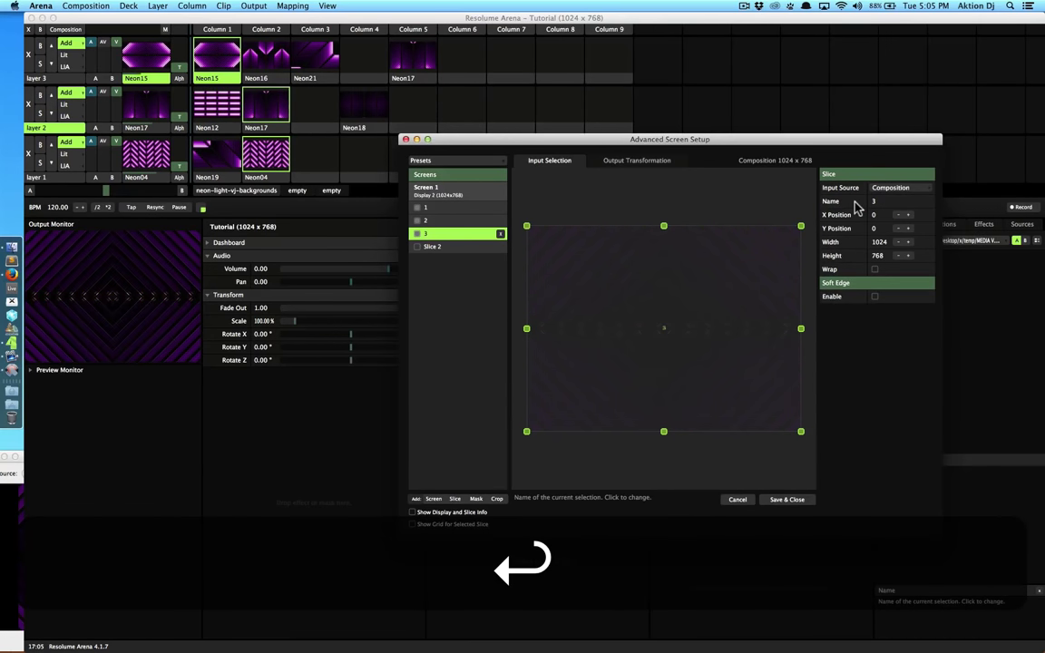
# Step: Feed slices 1, 2 and 3 from Layers 1, 2 and 3 respectively
pyautogui.click(438, 209)
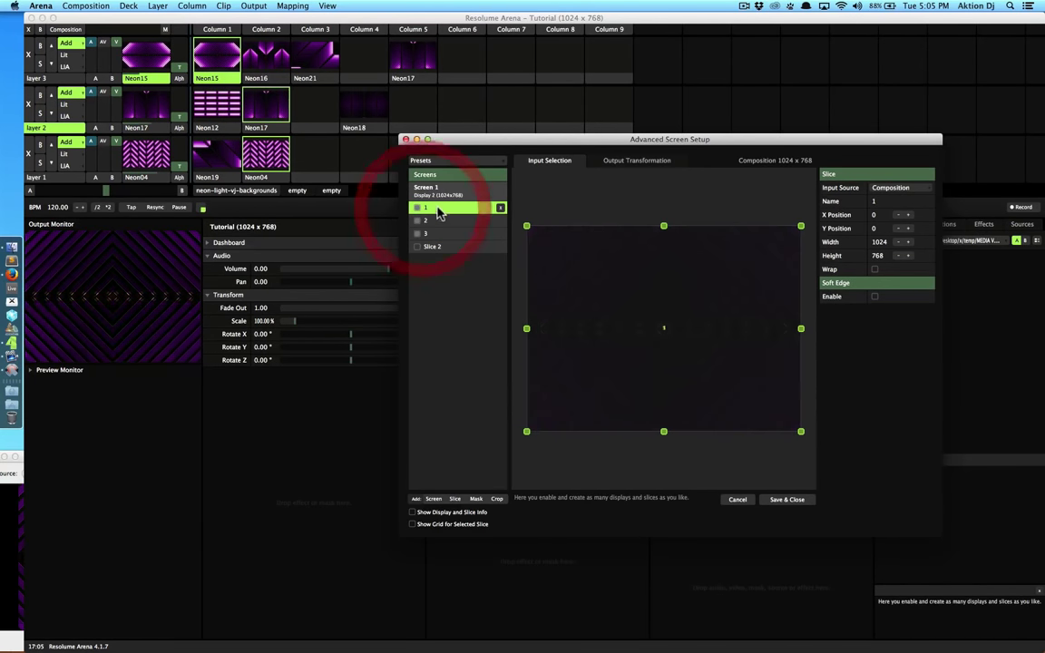
pyautogui.click(891, 189)
pyautogui.click(891, 220)
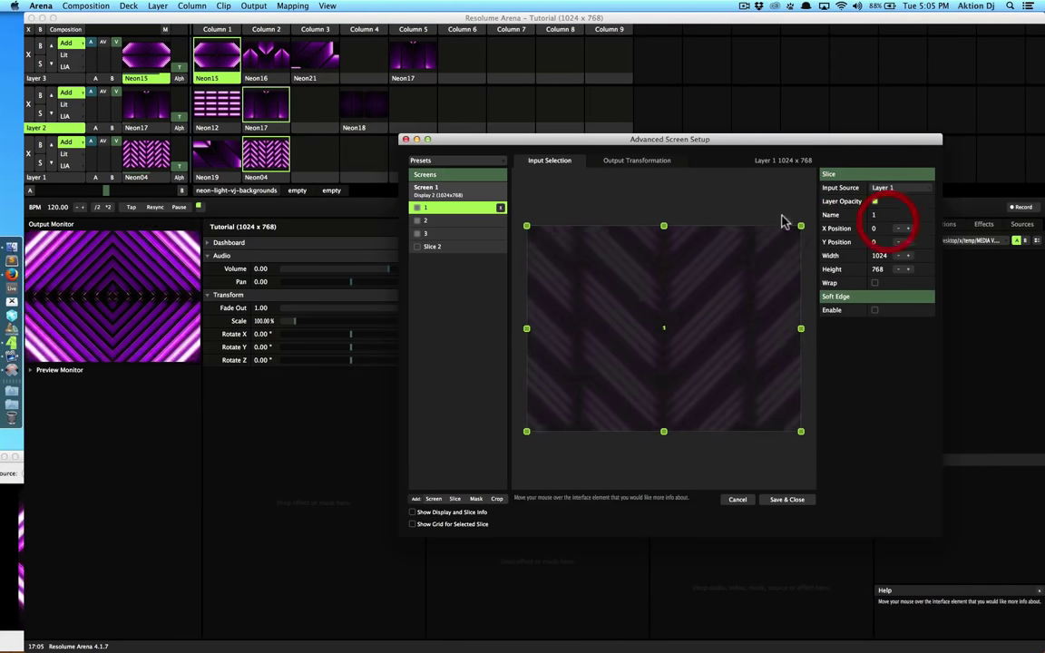
pyautogui.click(464, 221)
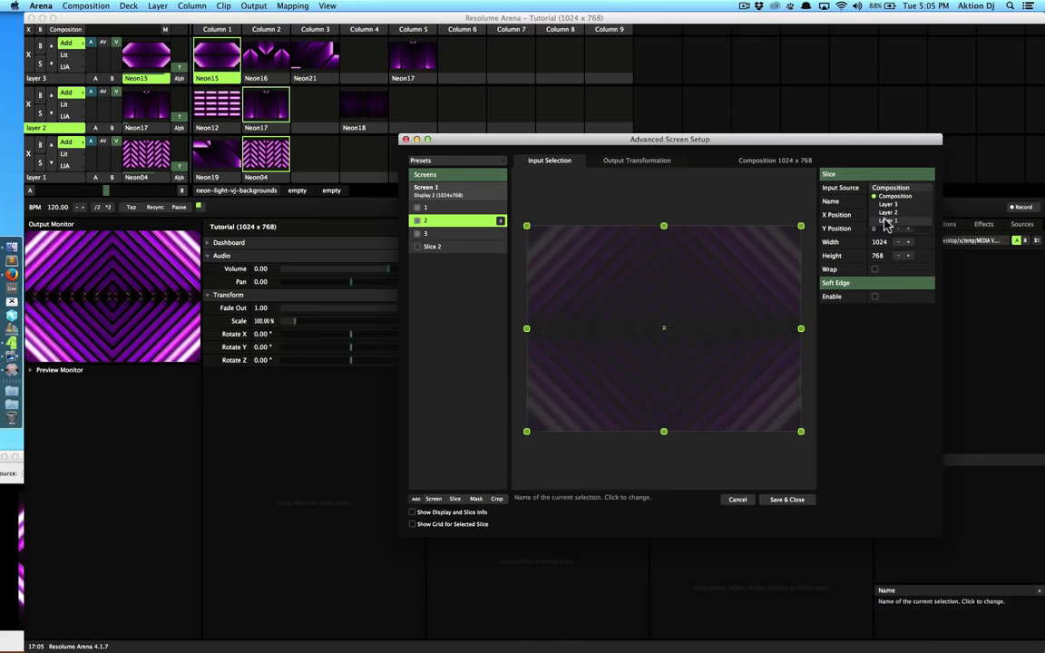
pyautogui.click(892, 213)
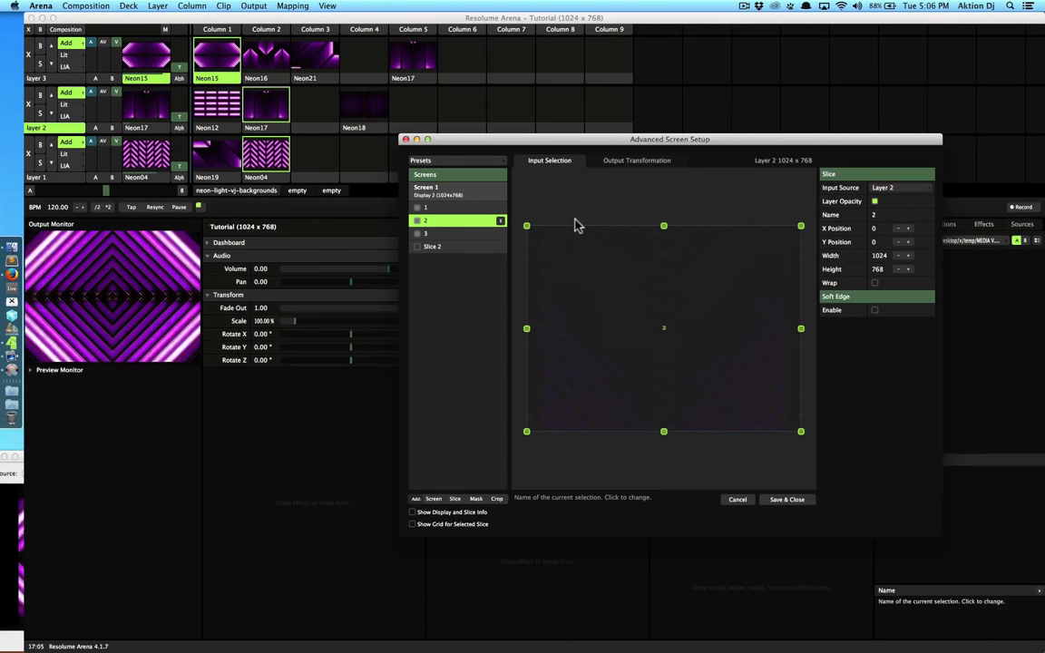
pyautogui.click(465, 233)
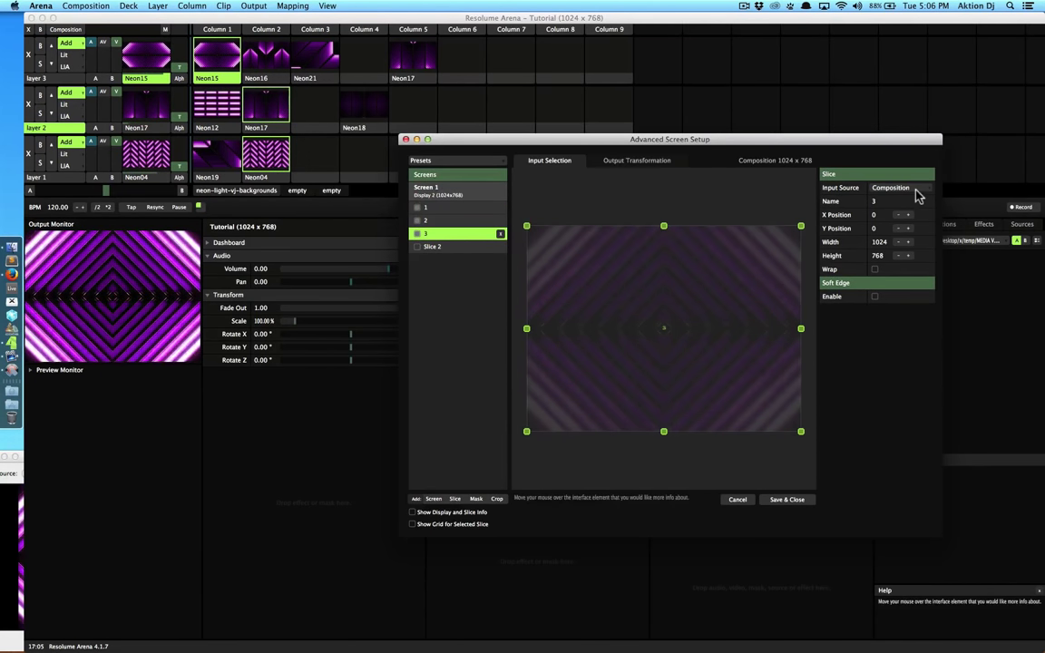
pyautogui.click(917, 190)
pyautogui.click(899, 210)
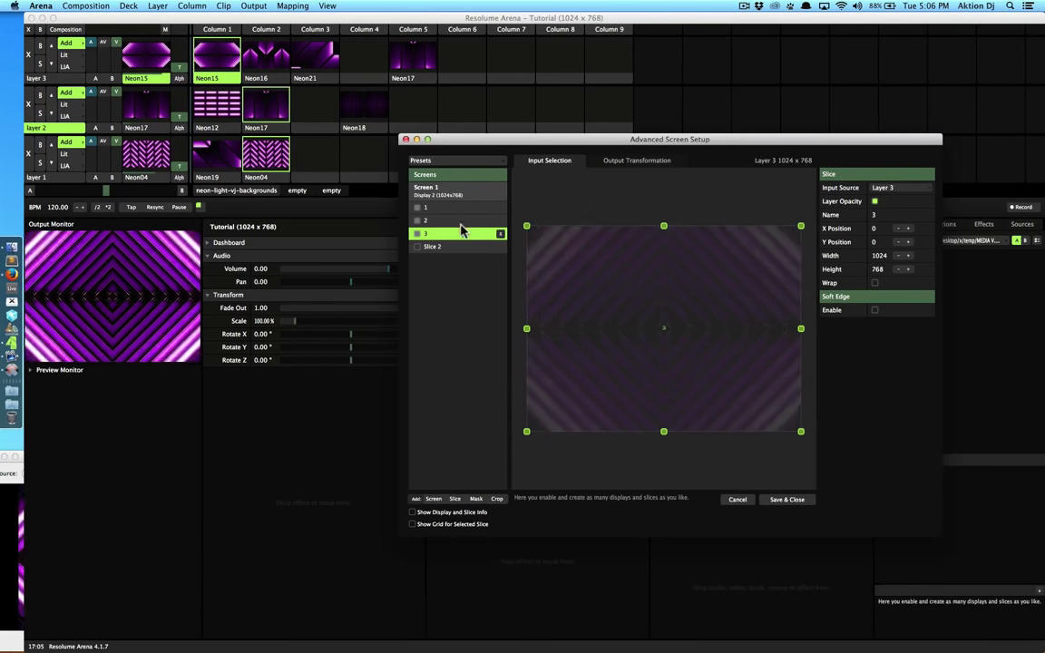
# Step: Confirm slices 2 and 1 take Layers 2 and 1, and trigger clip Neon19 on layer 1
pyautogui.click(446, 239)
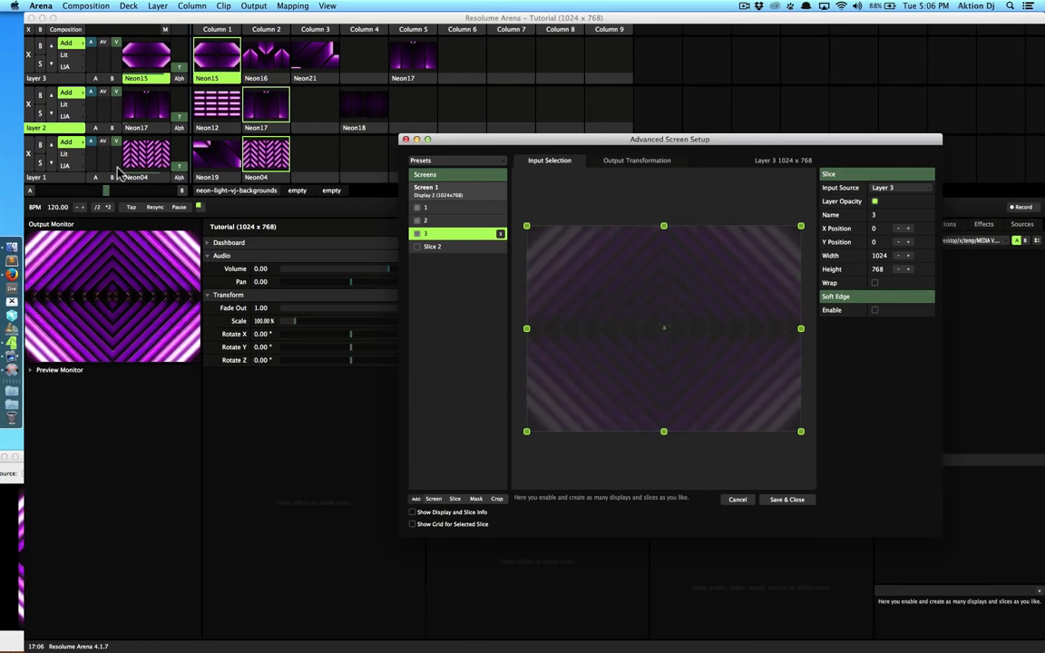
pyautogui.click(443, 225)
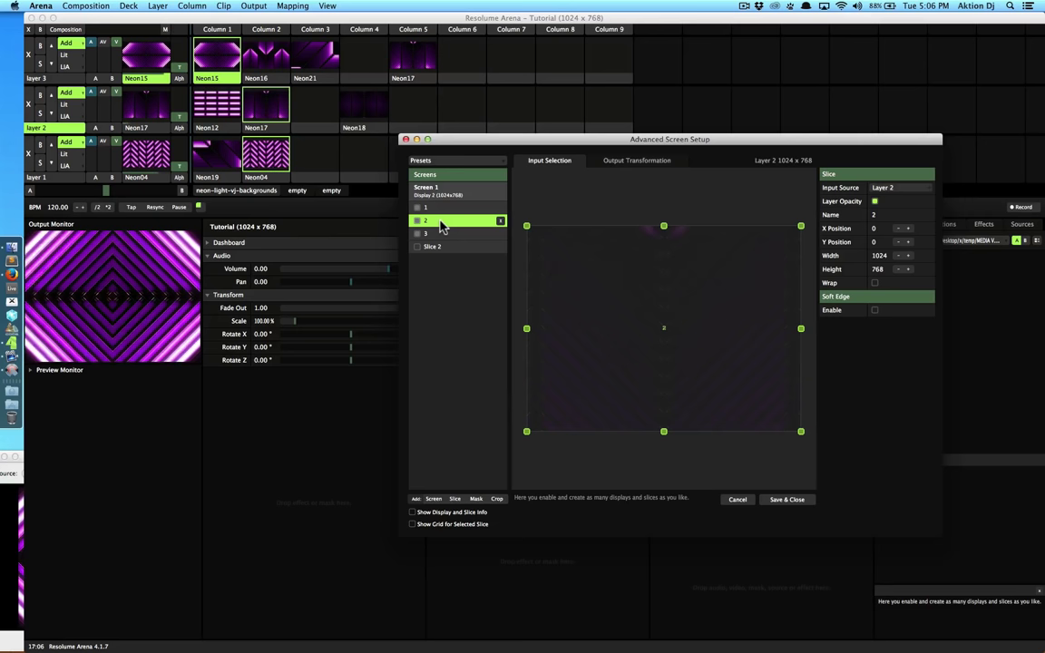
pyautogui.click(438, 210)
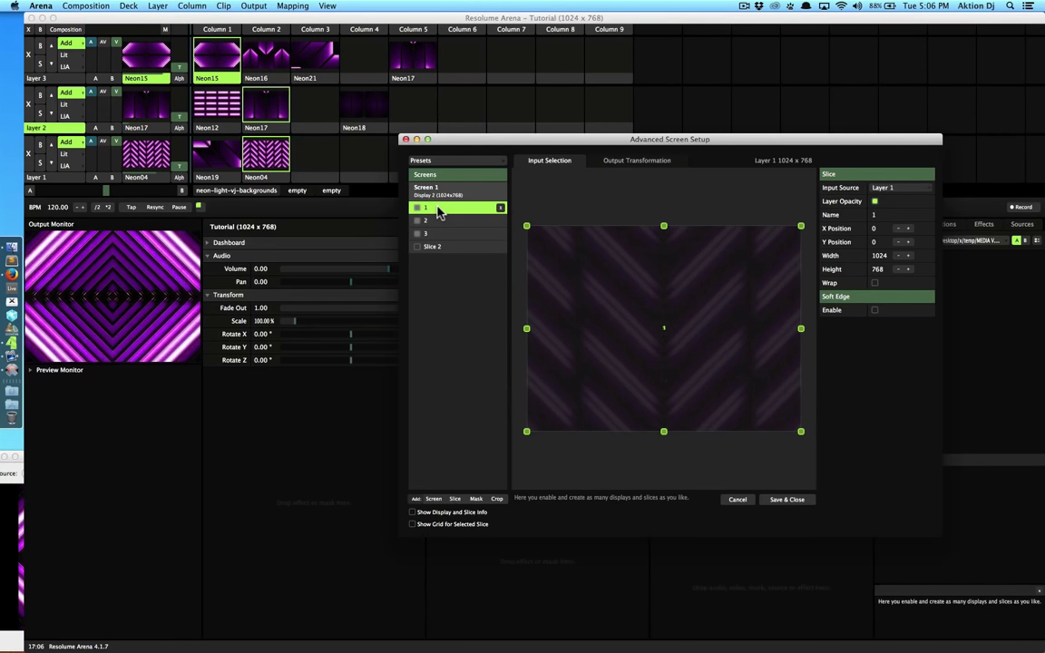
pyautogui.click(216, 154)
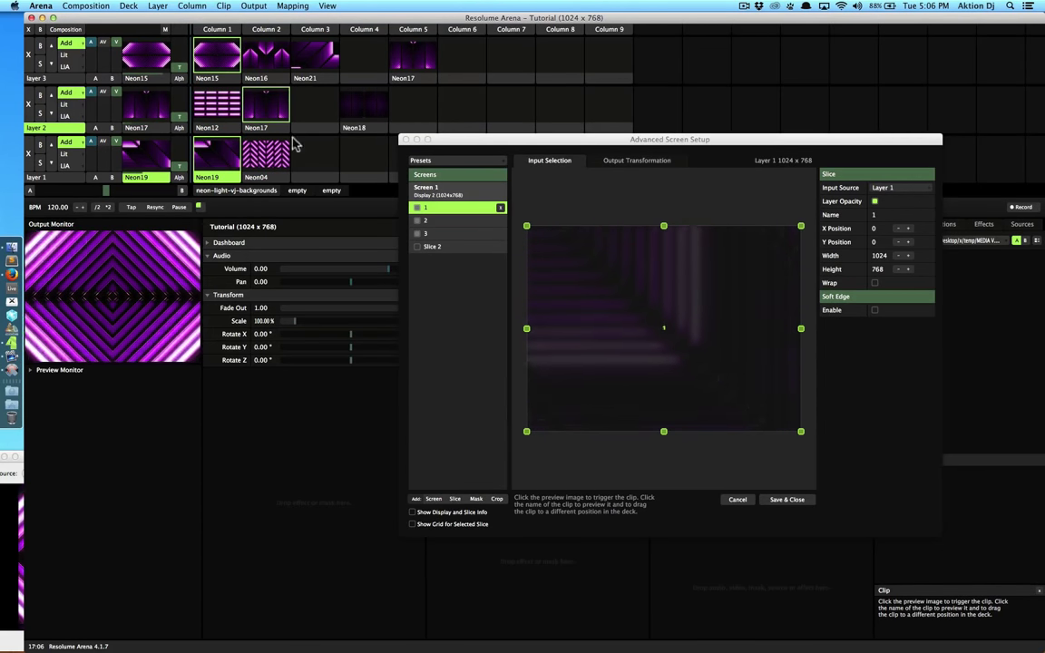
pyautogui.click(438, 225)
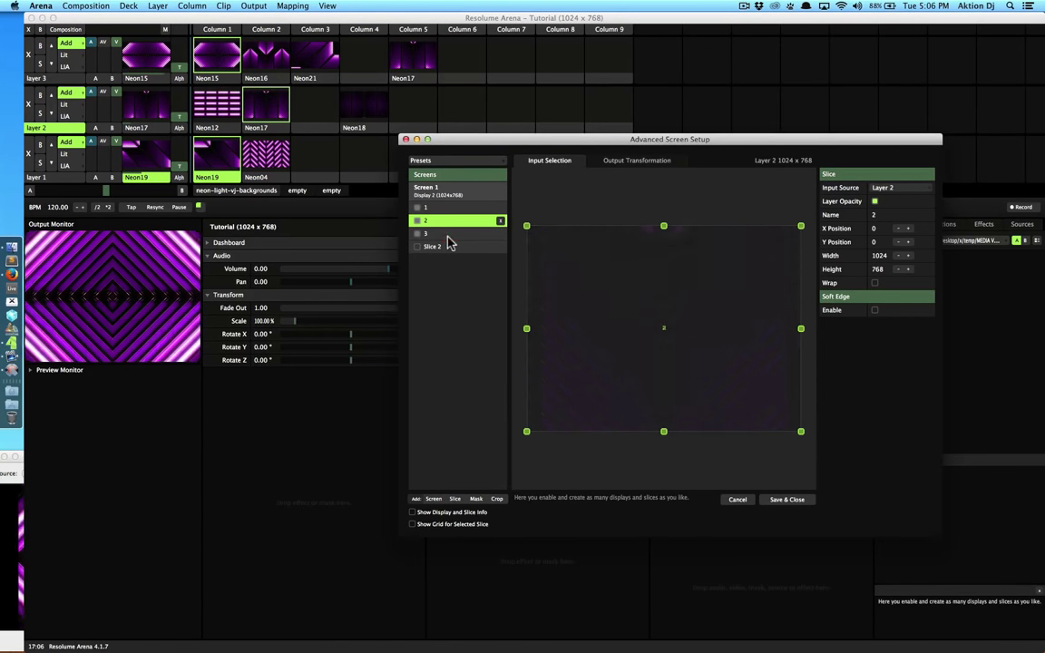
# Step: Review slice 3's output placement and input source, then show Screen 1's settings outputting to Display 2
pyautogui.click(448, 235)
pyautogui.click(599, 162)
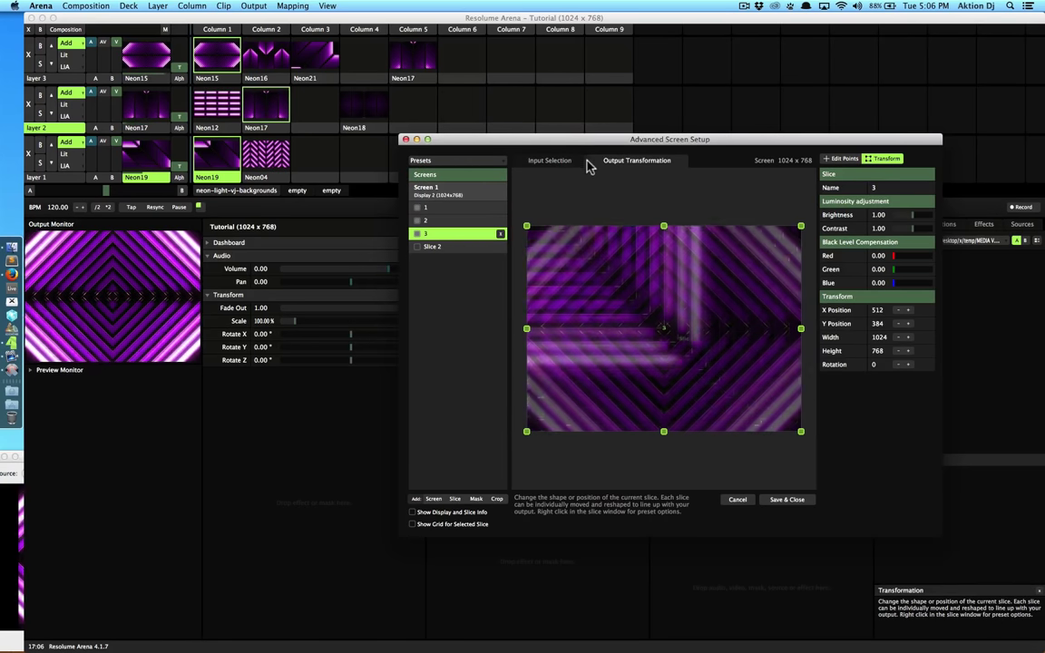
pyautogui.click(536, 161)
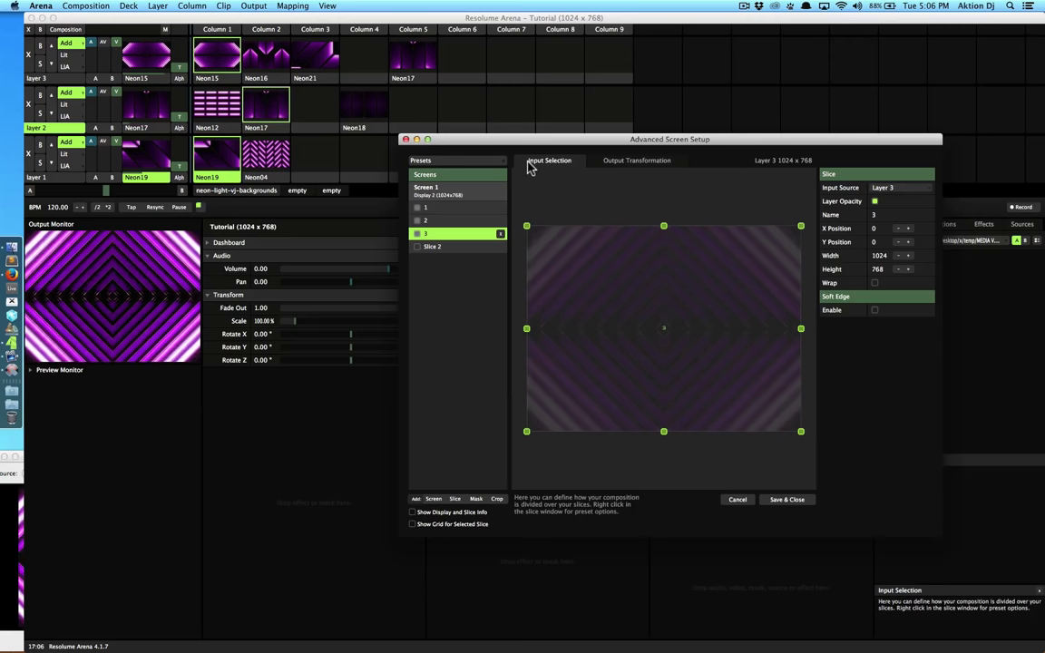
pyautogui.click(448, 195)
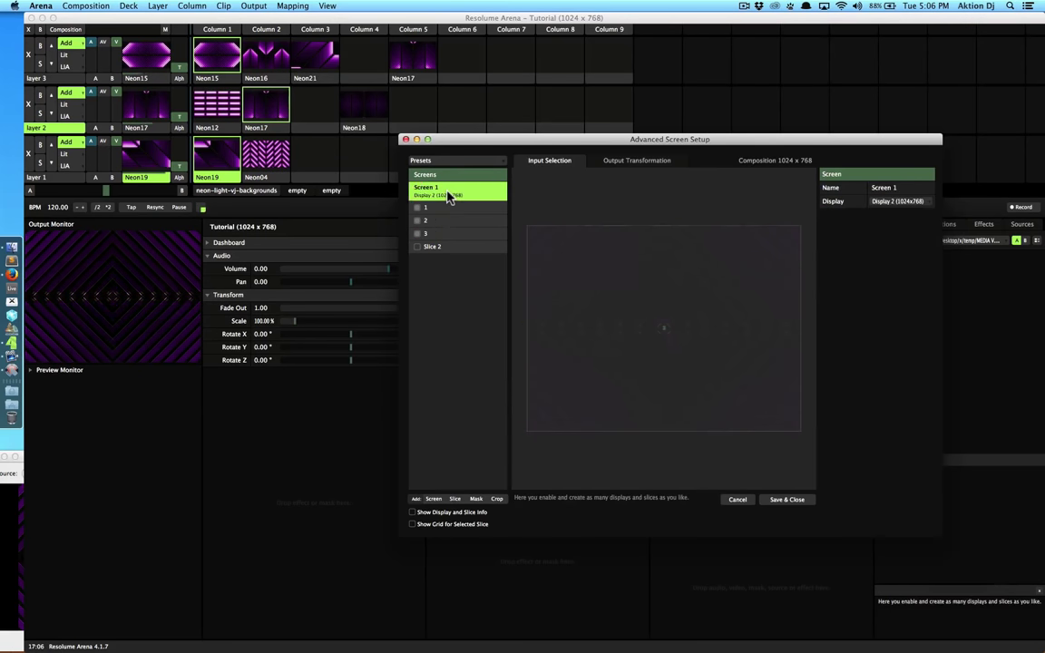
# Step: Change Screen 1's display output from Display 2 to Syphon
pyautogui.click(894, 204)
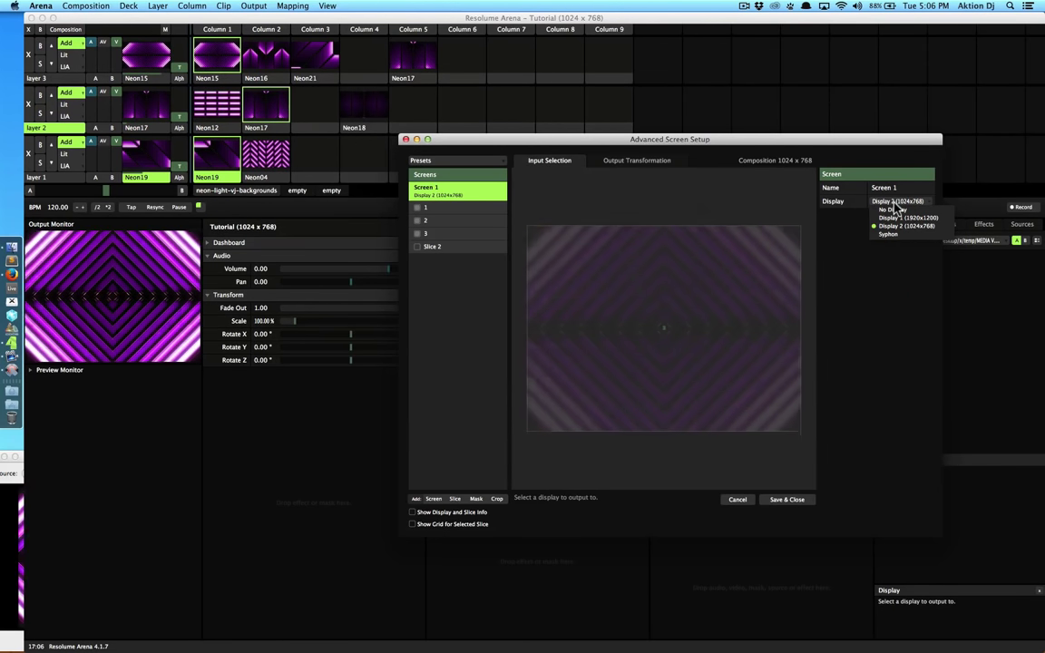
pyautogui.click(893, 234)
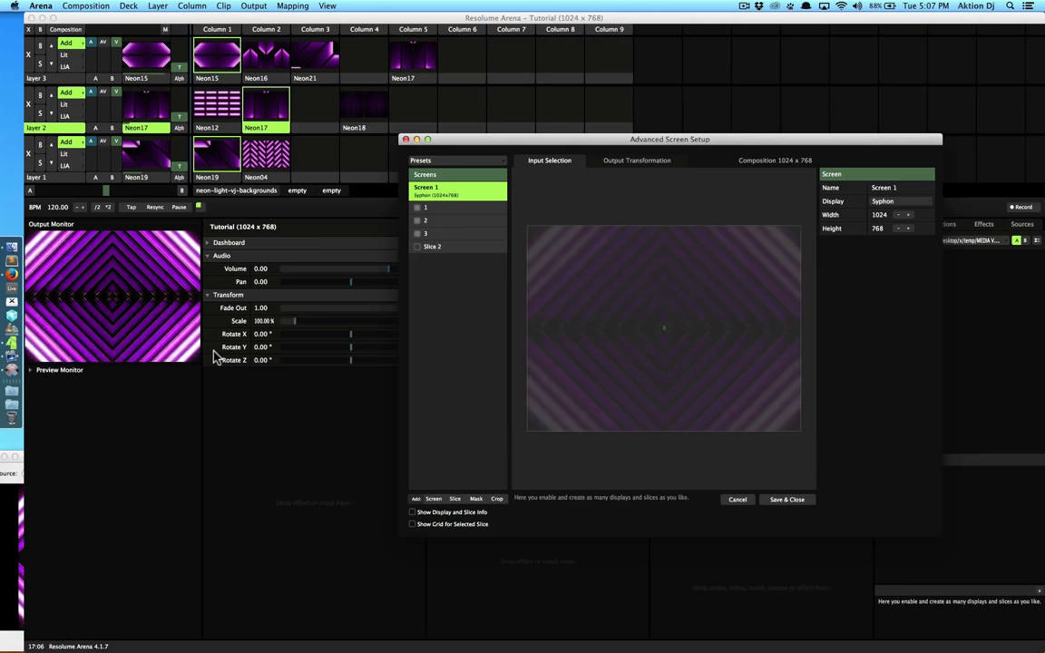
# Step: Compare the slices' output placements, all 1024 x 768 at 512, 384, then return to Screen 1
pyautogui.click(474, 211)
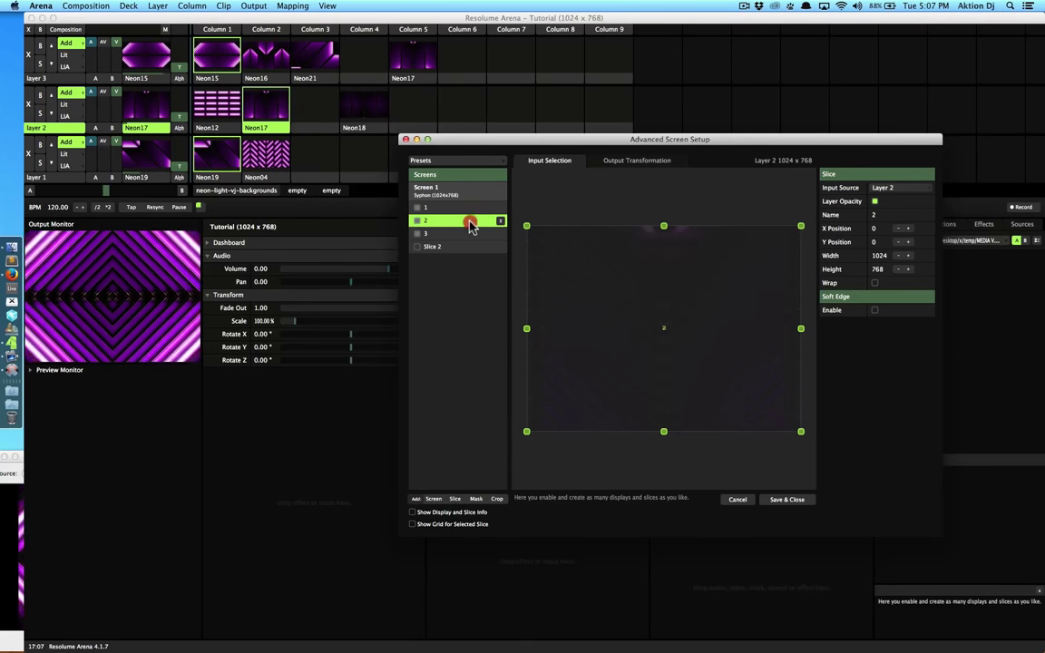
pyautogui.click(626, 163)
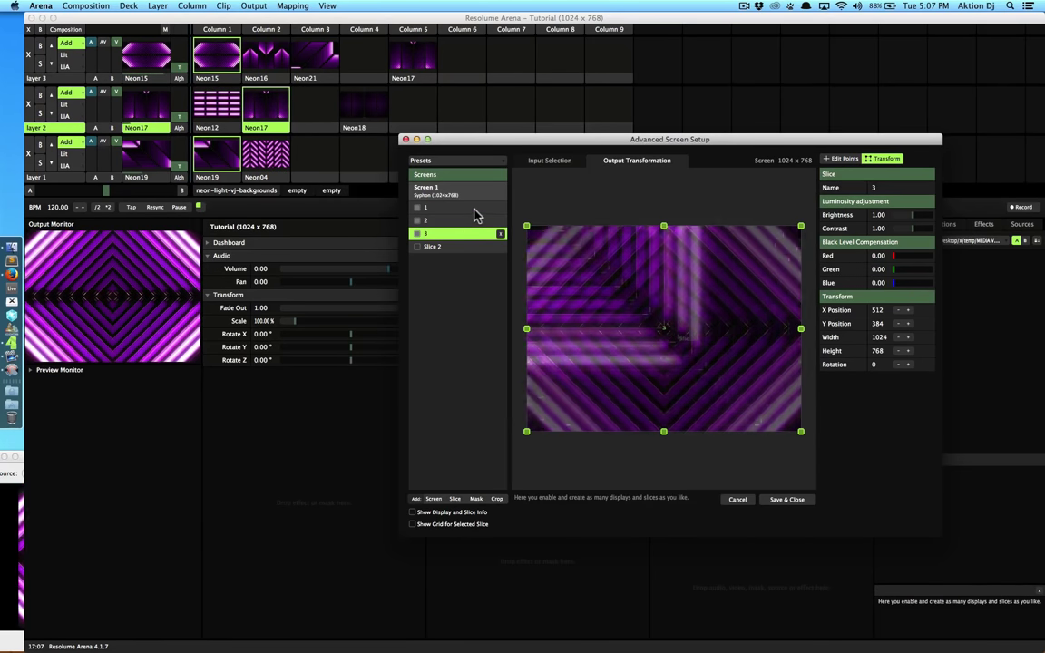
pyautogui.click(473, 222)
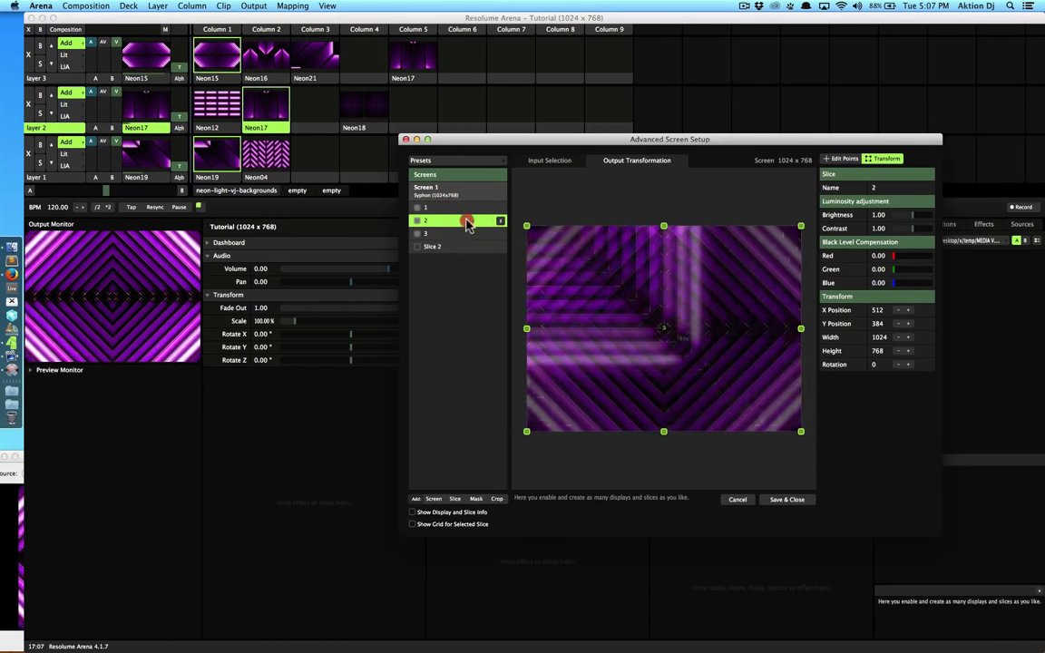
pyautogui.click(467, 207)
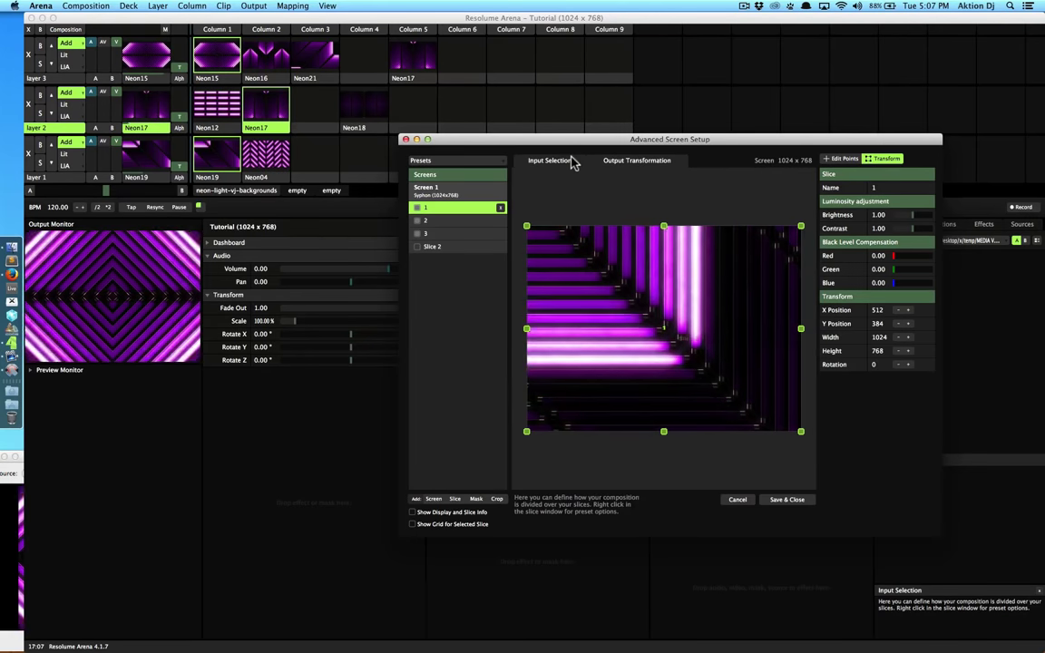
pyautogui.click(470, 193)
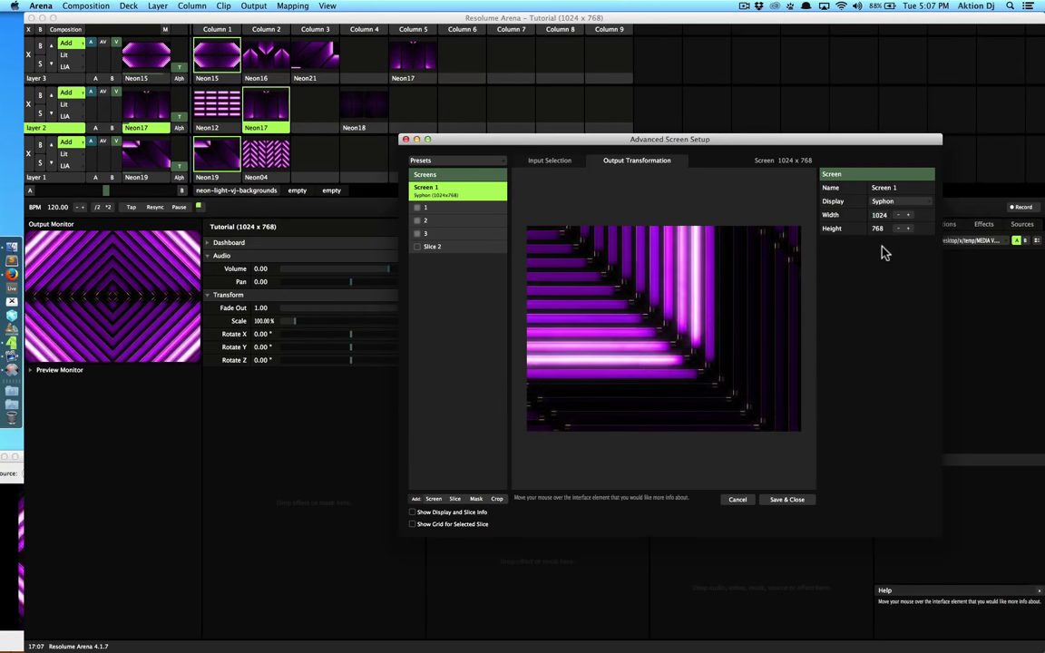
# Step: Enter 3072 as Screen 1's width, keeping the height at 768
pyautogui.write('3072')
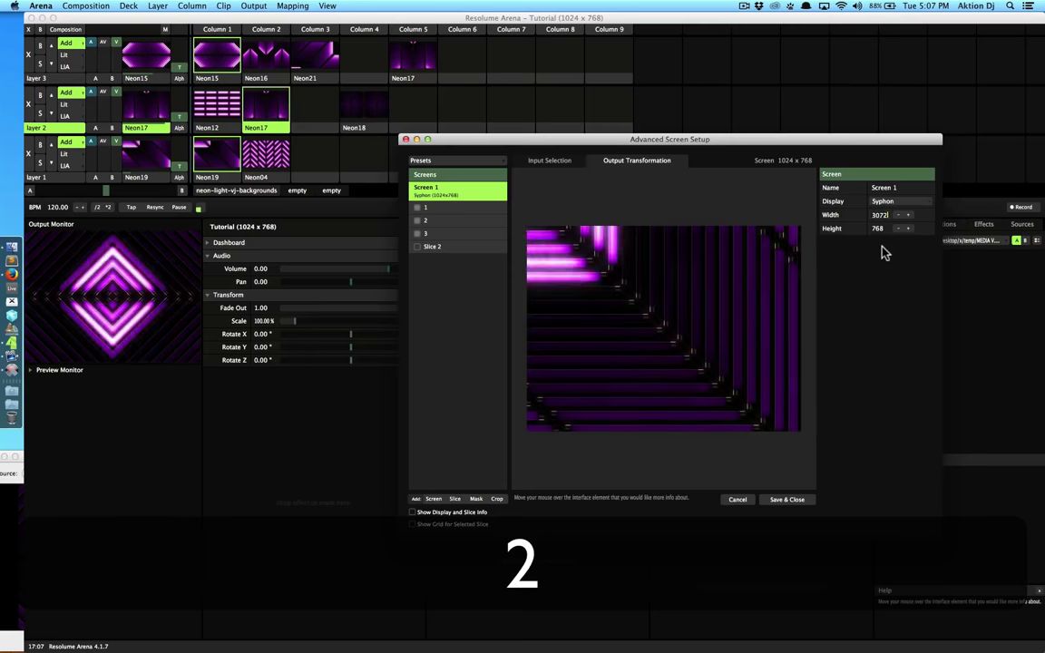
pyautogui.press('Return')
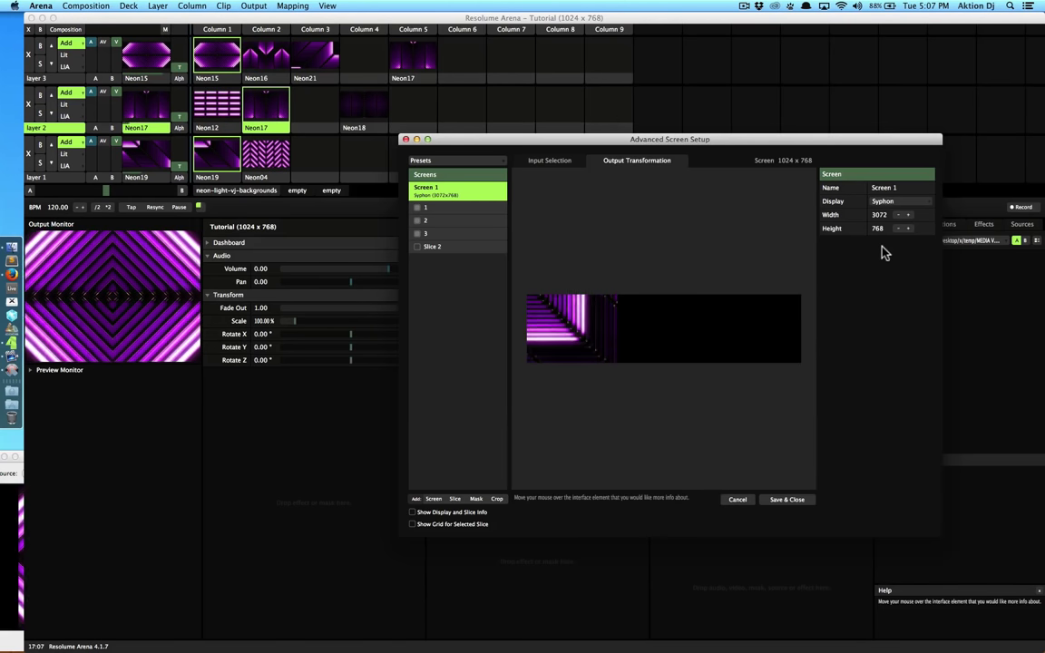
# Step: Drag slice 2 into the middle third and slice 3 into the right third of the output
pyautogui.click(485, 219)
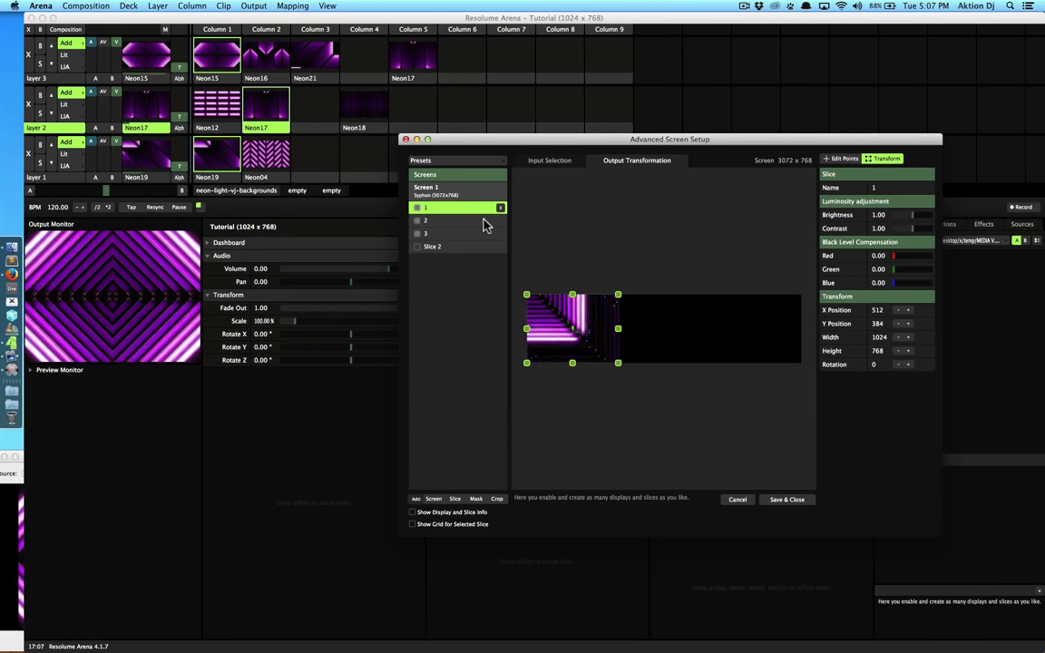
pyautogui.moveTo(614, 306); pyautogui.dragTo(756, 317)
pyautogui.click(458, 234)
pyautogui.click(756, 319)
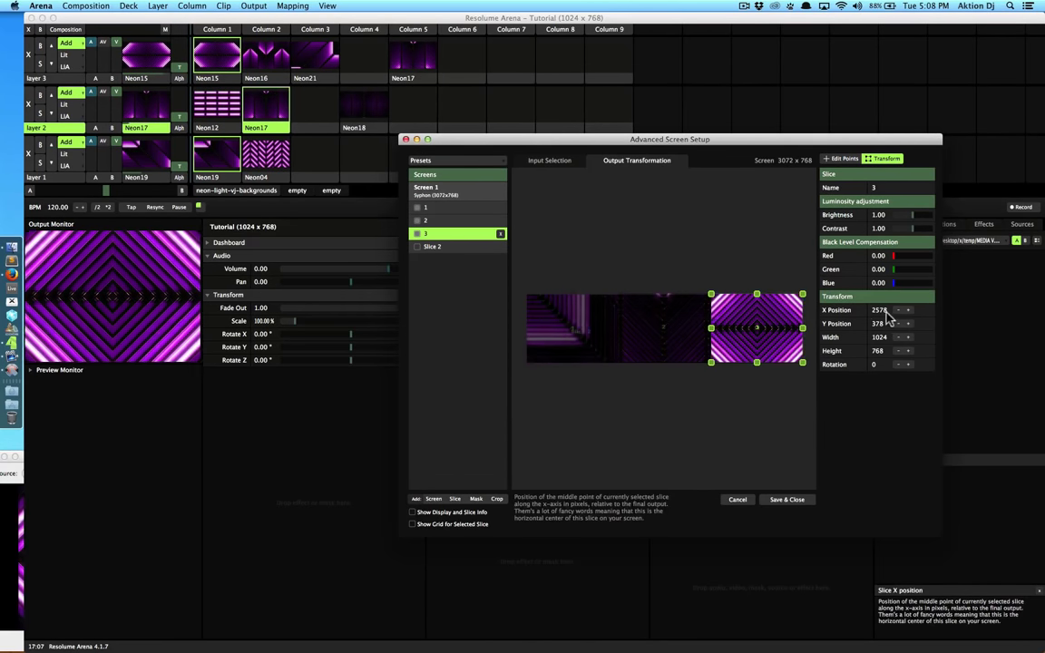
pyautogui.moveTo(759, 313); pyautogui.dragTo(744, 314)
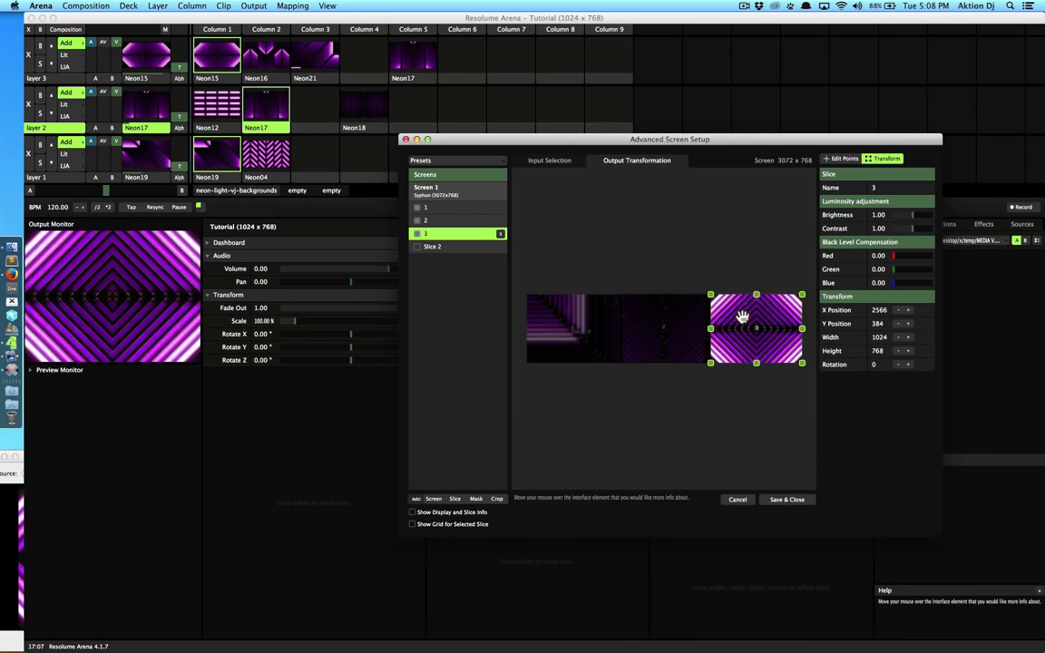
pyautogui.click(743, 315)
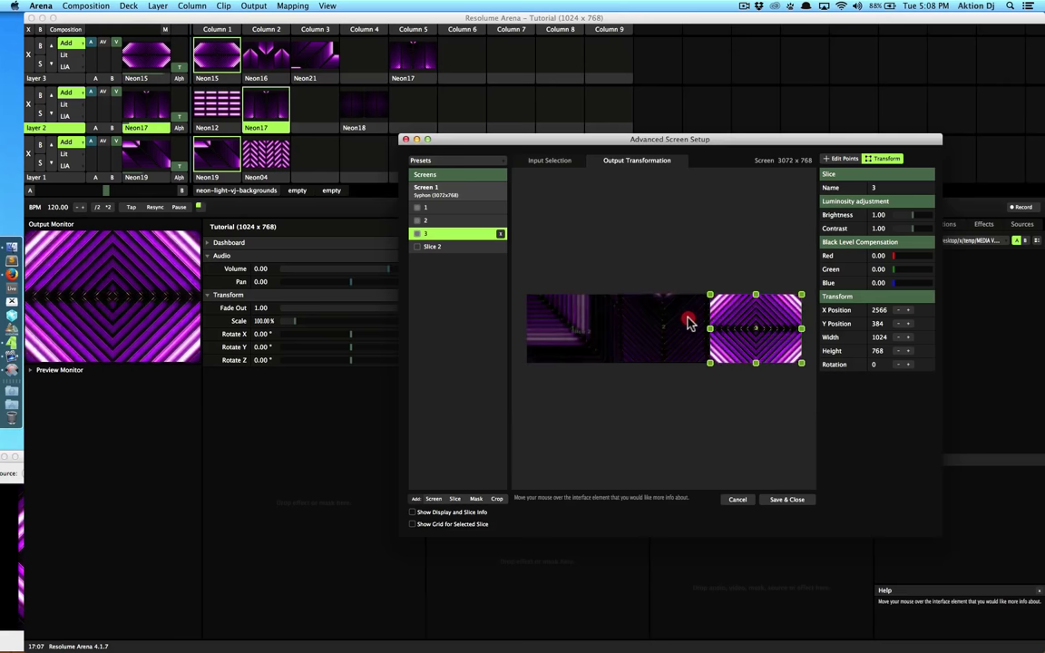
pyautogui.click(670, 324)
pyautogui.moveTo(662, 326)
pyautogui.mouseDown()
pyautogui.moveTo(648, 311)
pyautogui.moveTo(563, 304)
pyautogui.moveTo(645, 303)
pyautogui.moveTo(647, 313)
pyautogui.moveTo(661, 297)
pyautogui.moveTo(637, 303)
pyautogui.moveTo(649, 311)
pyautogui.mouseUp()
pyautogui.click(647, 309)
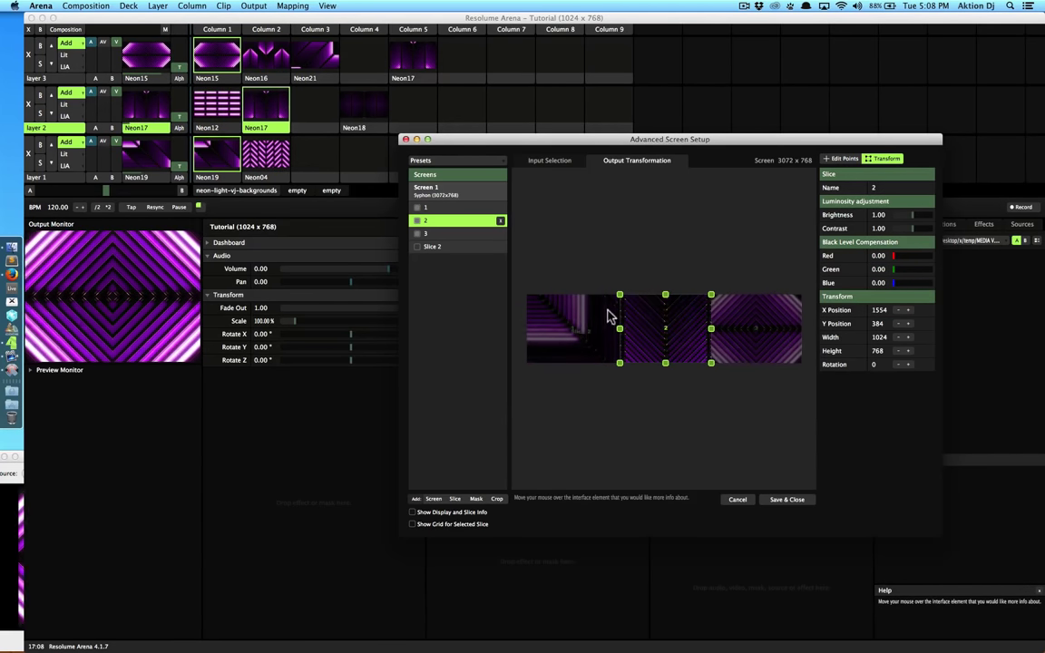
# Step: Check the slices' X positions: slice 3 at 2566, slice 2 at 1554, slice 1 at 512
pyautogui.click(613, 195)
pyautogui.click(632, 319)
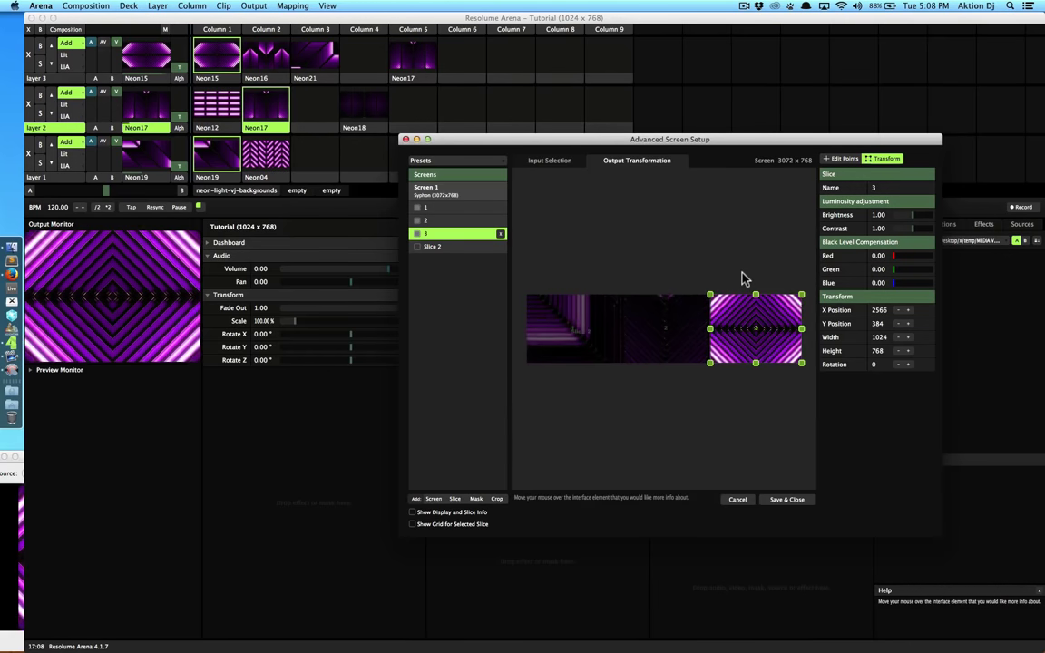
pyautogui.click(650, 338)
pyautogui.click(612, 326)
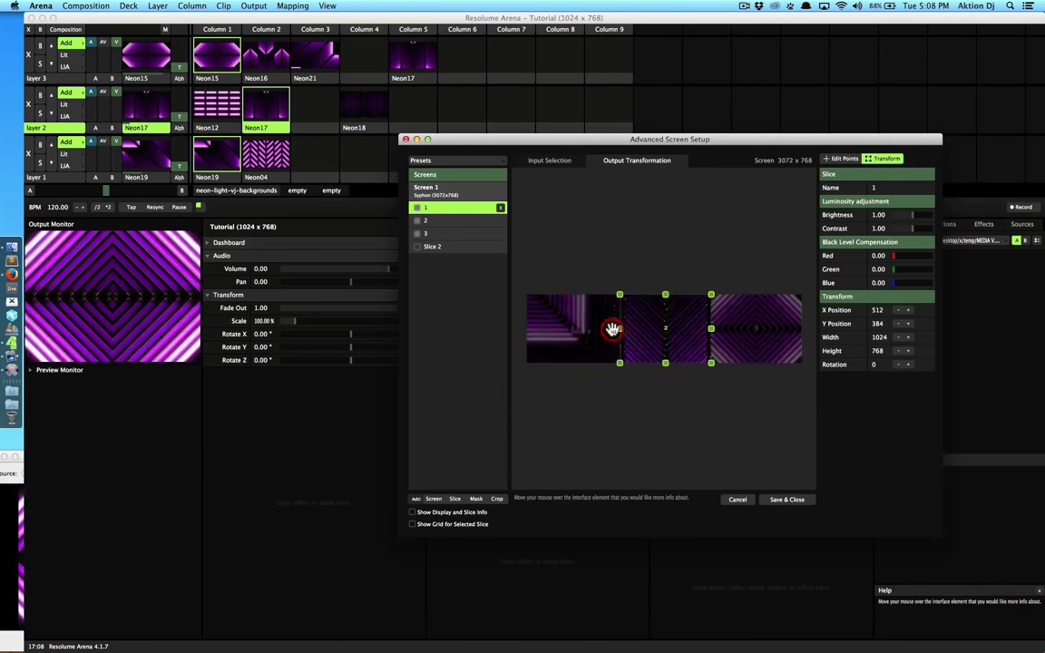
pyautogui.click(633, 287)
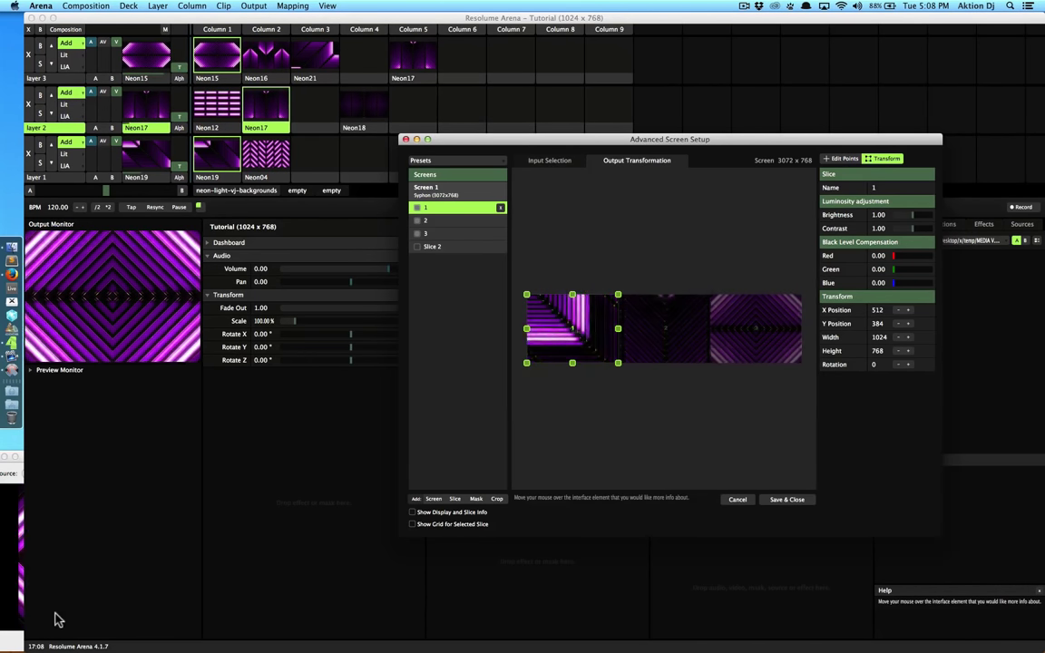
# Step: Raise the Syphon Recorder window, move it higher on screen, and view its source list
pyautogui.click(7, 569)
pyautogui.click(76, 461)
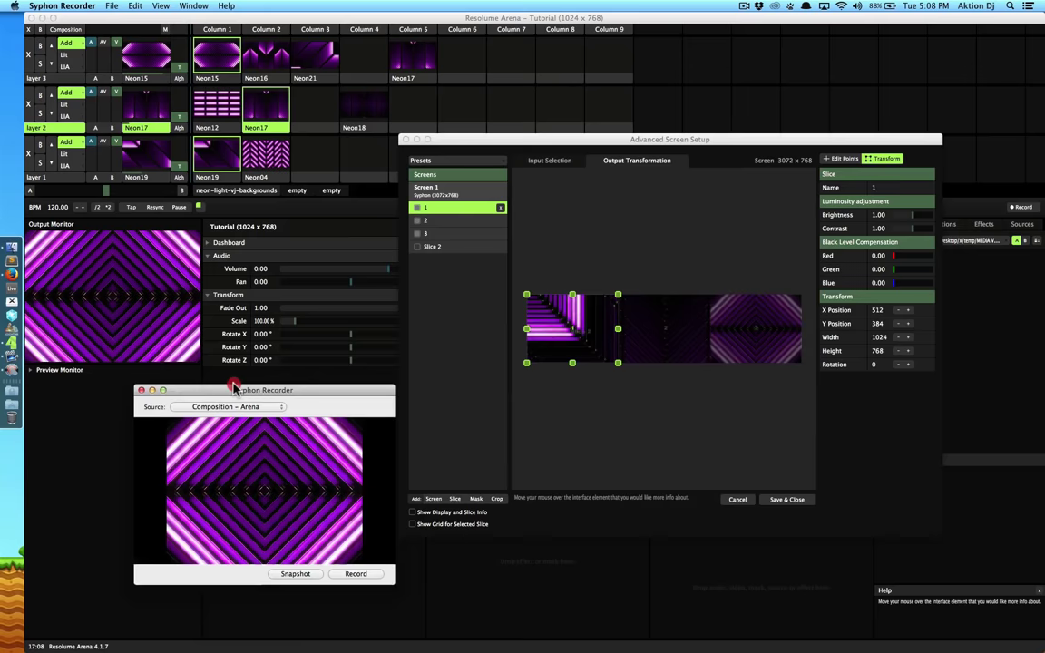
pyautogui.moveTo(233, 388); pyautogui.dragTo(199, 309)
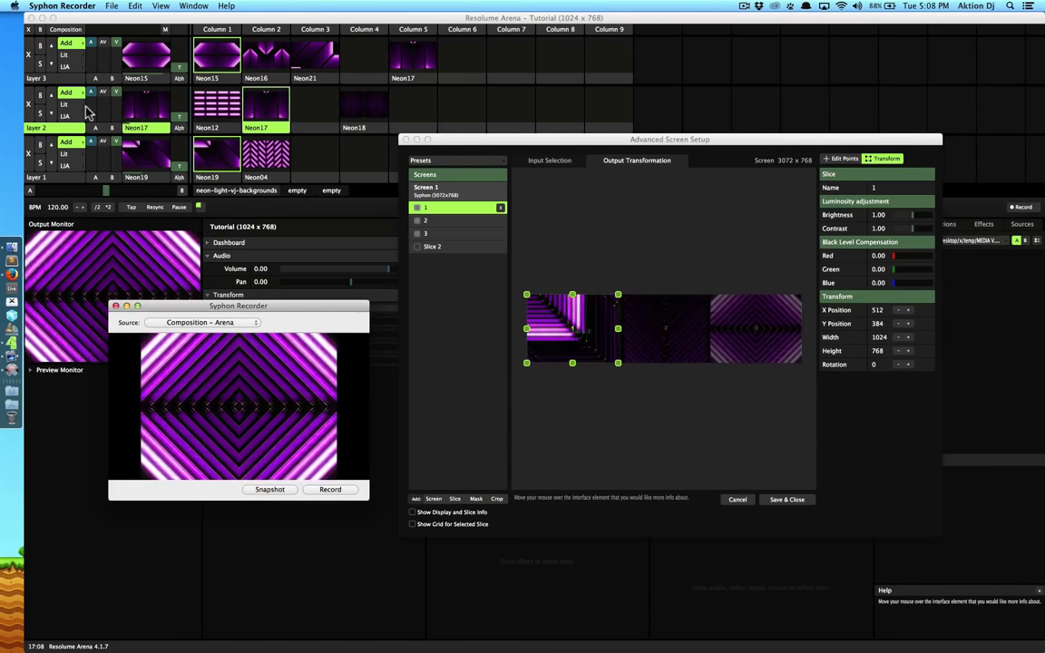
pyautogui.click(225, 323)
# Step: Select Screen 1 and change its name to '3 vid setup'
pyautogui.click(424, 190)
pyautogui.click(912, 188)
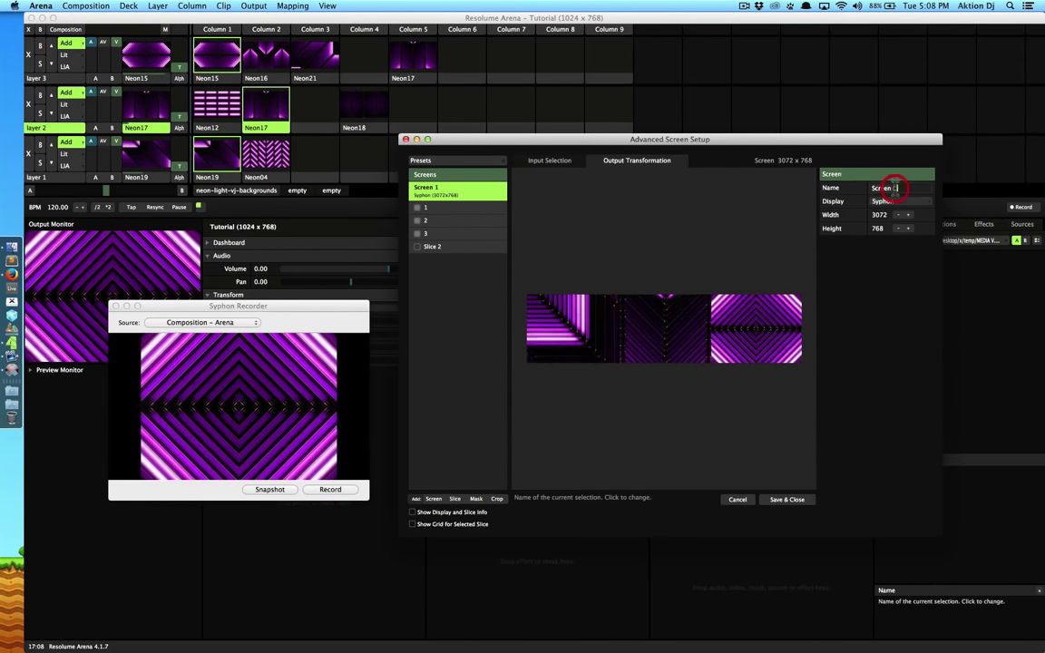
pyautogui.click(867, 188)
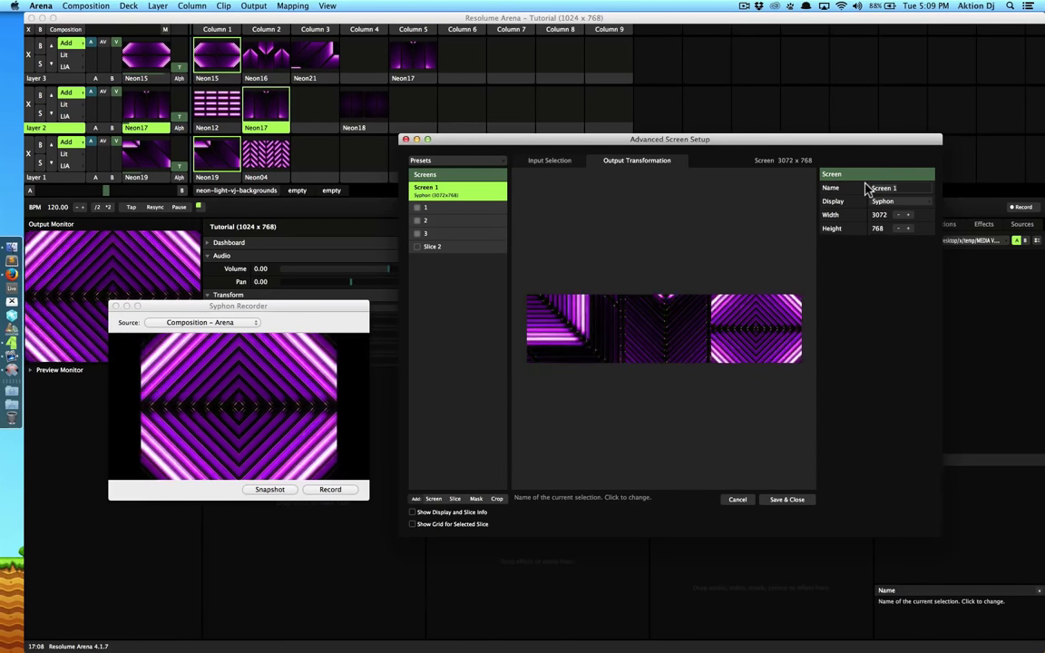
pyautogui.write('3 vi')
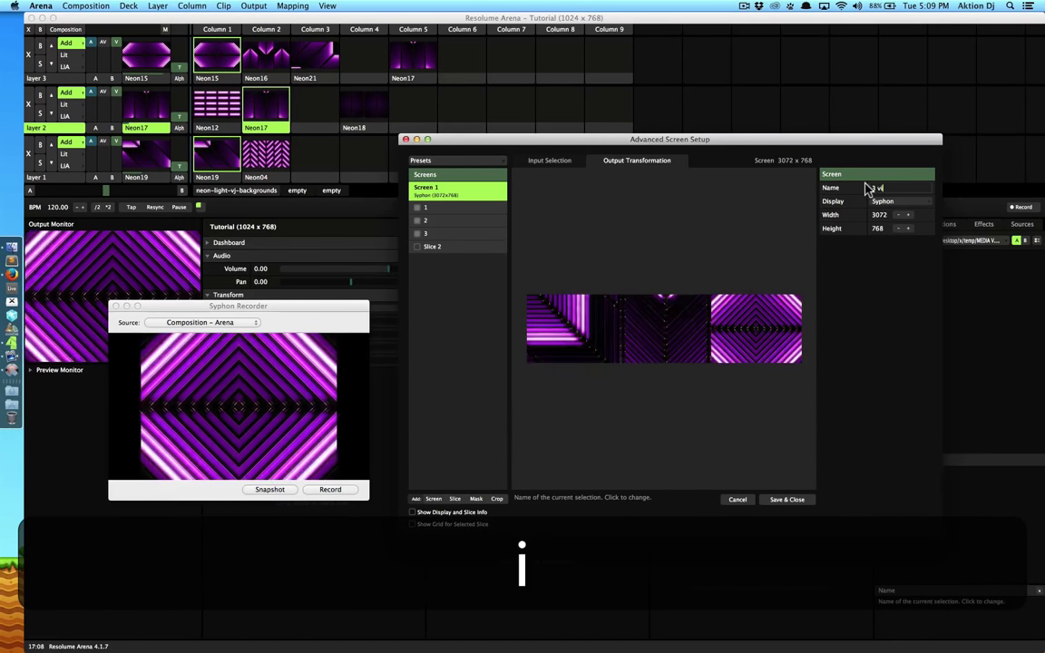
pyautogui.write('d setup')
pyautogui.press('Return')
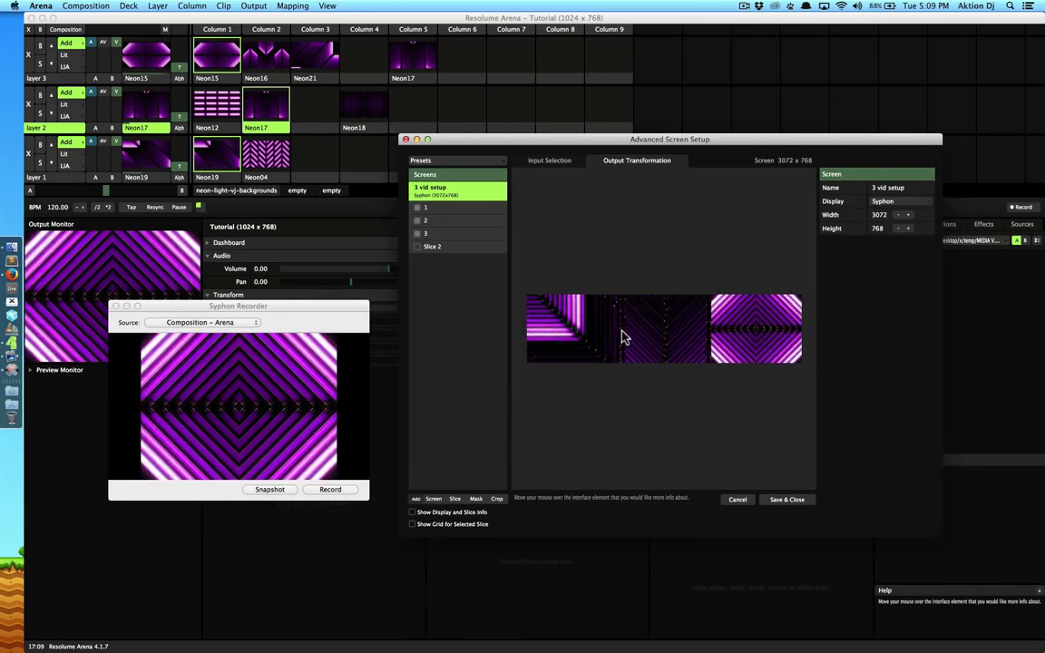
pyautogui.click(461, 197)
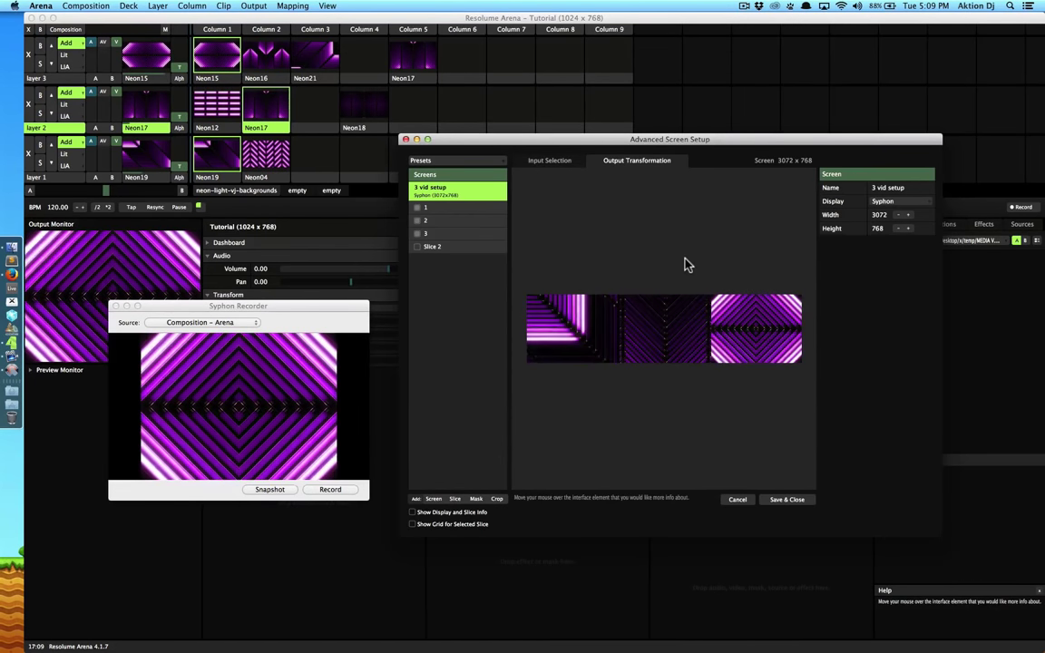
# Step: Choose '3 vid setup – Arena' as the Syphon Recorder source and shrink the window slightly
pyautogui.click(243, 324)
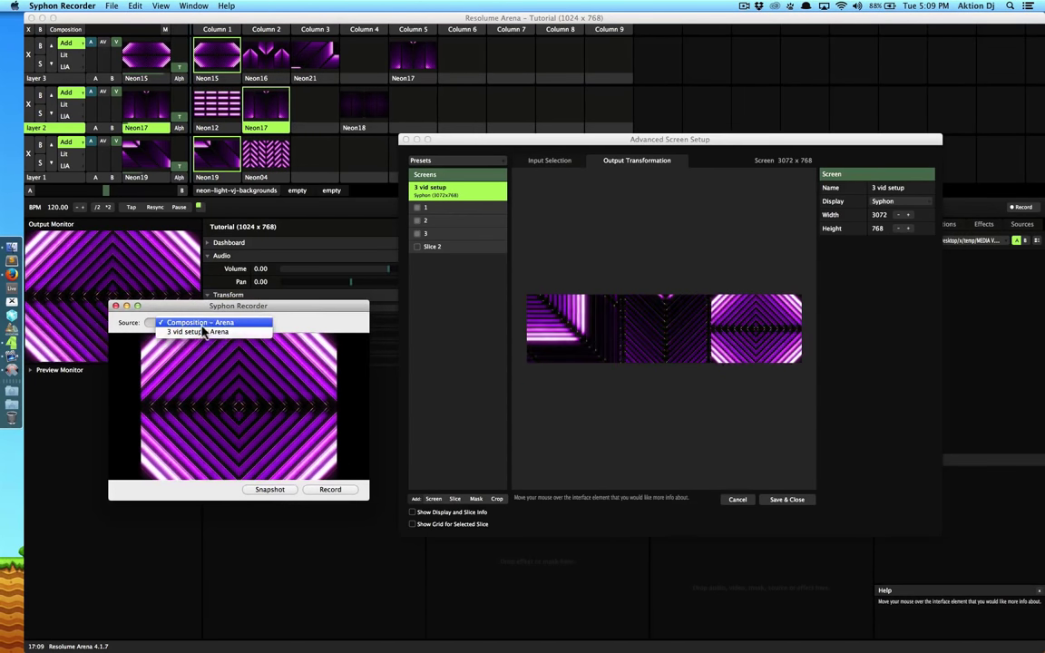
pyautogui.click(207, 332)
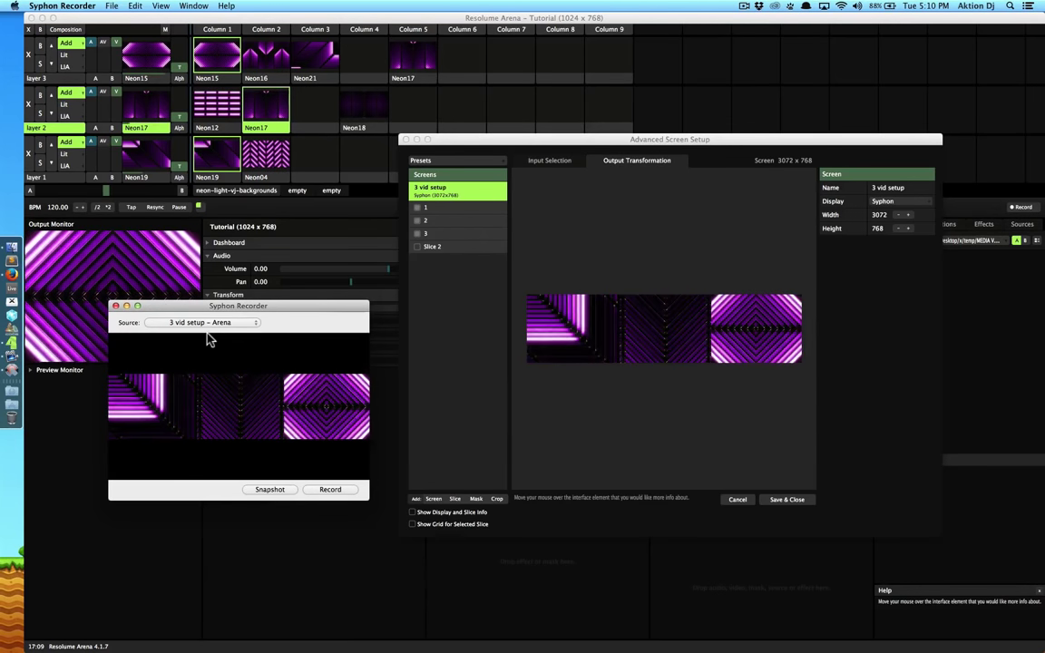
pyautogui.moveTo(370, 502)
pyautogui.mouseDown()
pyautogui.moveTo(366, 450)
pyautogui.moveTo(361, 499)
pyautogui.mouseUp()
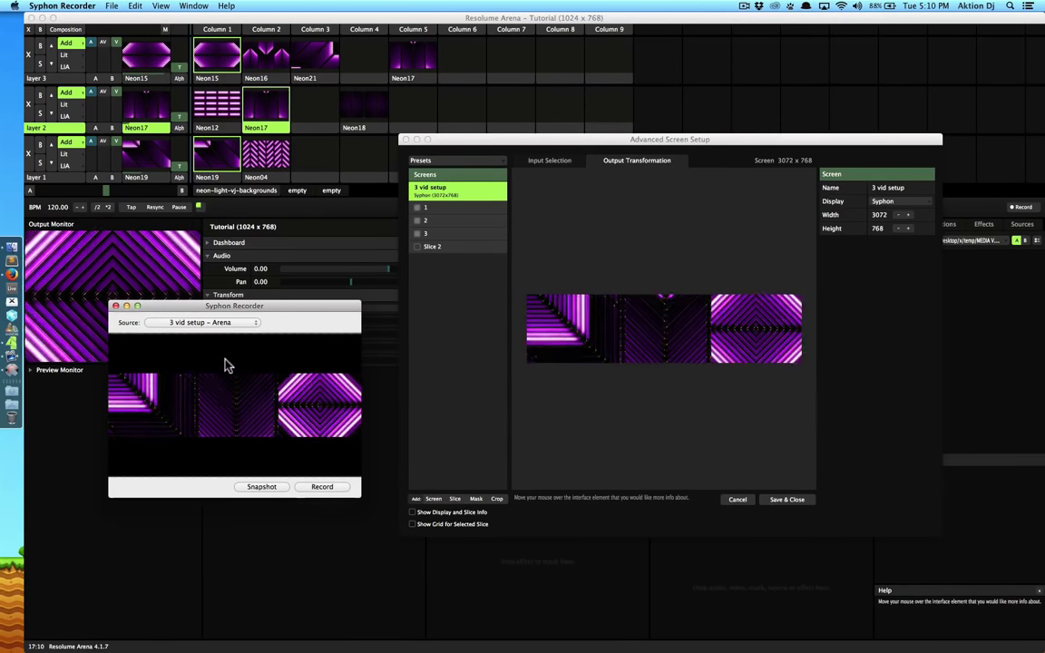
# Step: Nudge the recorder window down-right, then Save & Close Arena's Advanced Screen Setup
pyautogui.moveTo(241, 308); pyautogui.dragTo(261, 343)
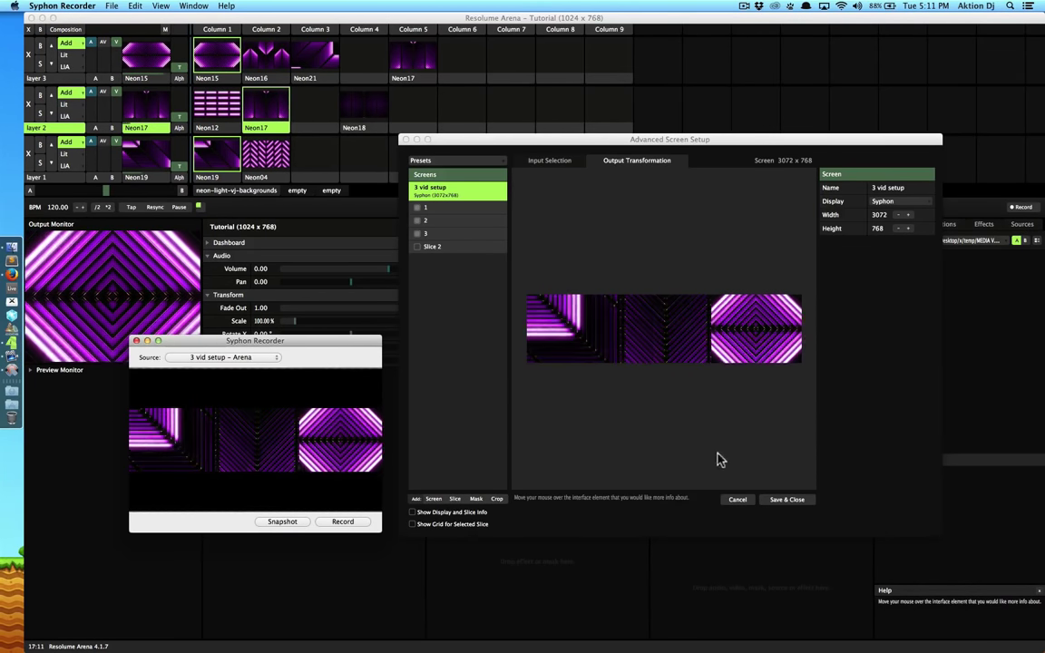
pyautogui.click(783, 500)
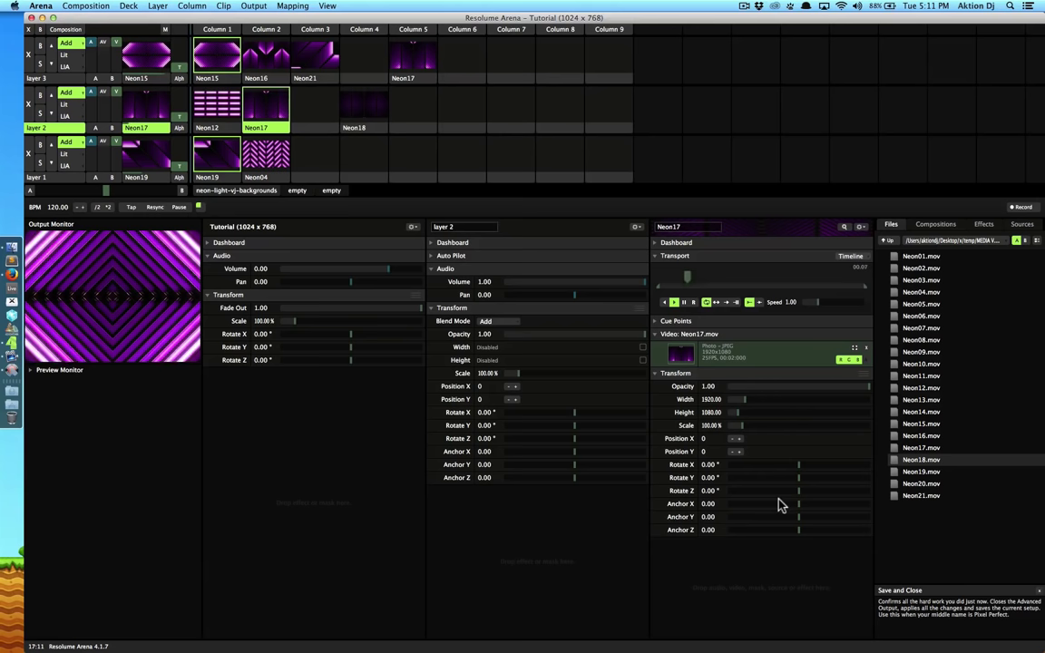
# Step: Reopen Output > Advanced, check Input Selection and Output Transformation, then launch Neon18 on layer 2
pyautogui.click(283, 5)
pyautogui.moveTo(254, 5)
pyautogui.click(269, 113)
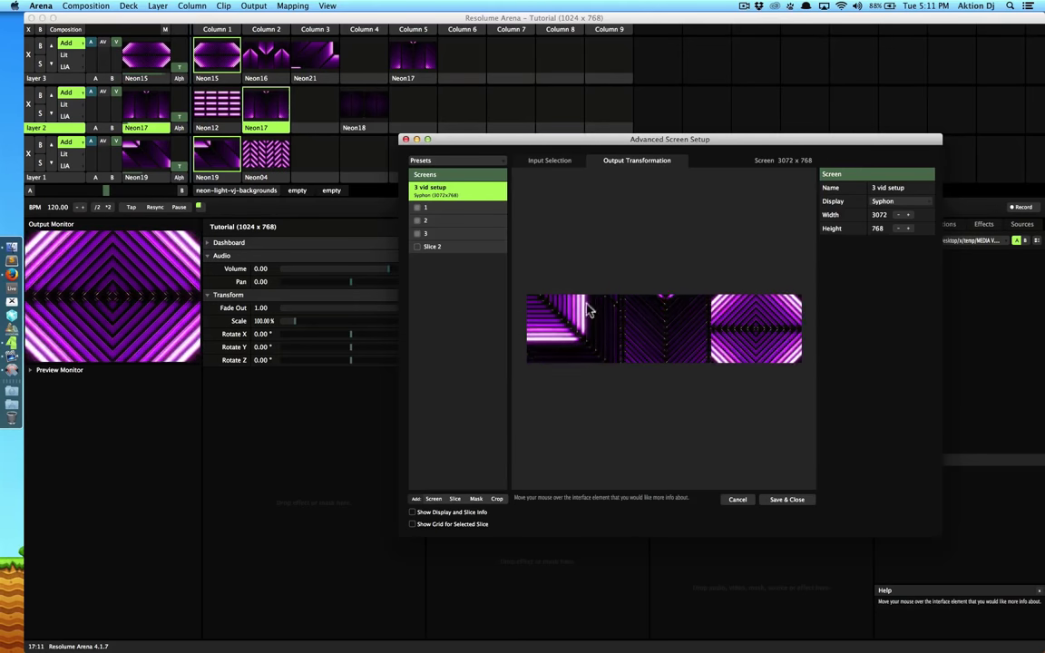
pyautogui.click(571, 161)
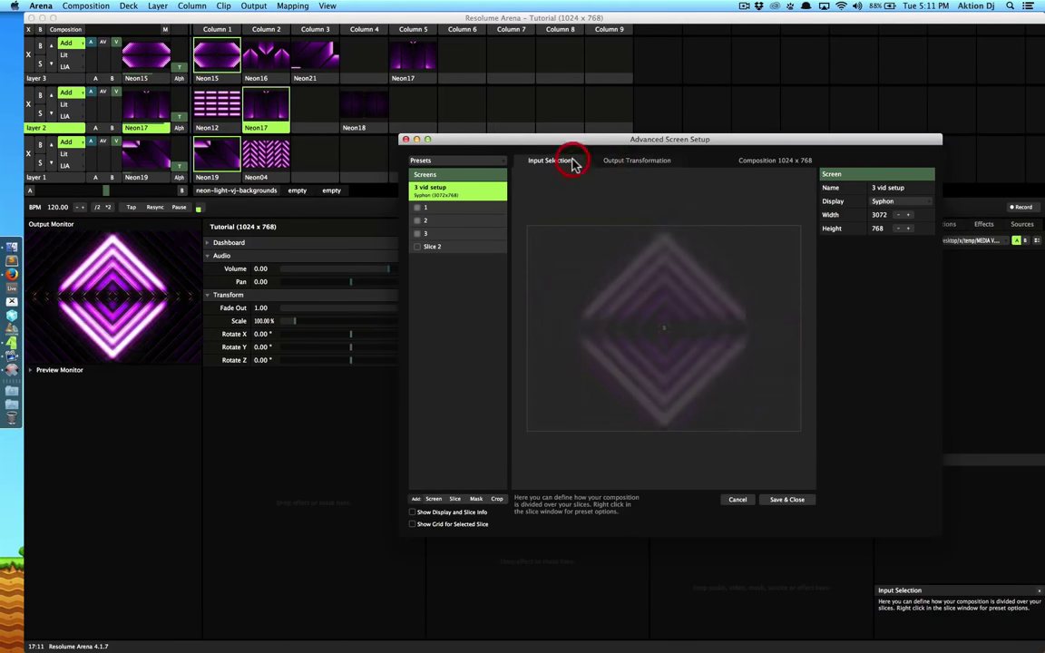
pyautogui.click(626, 163)
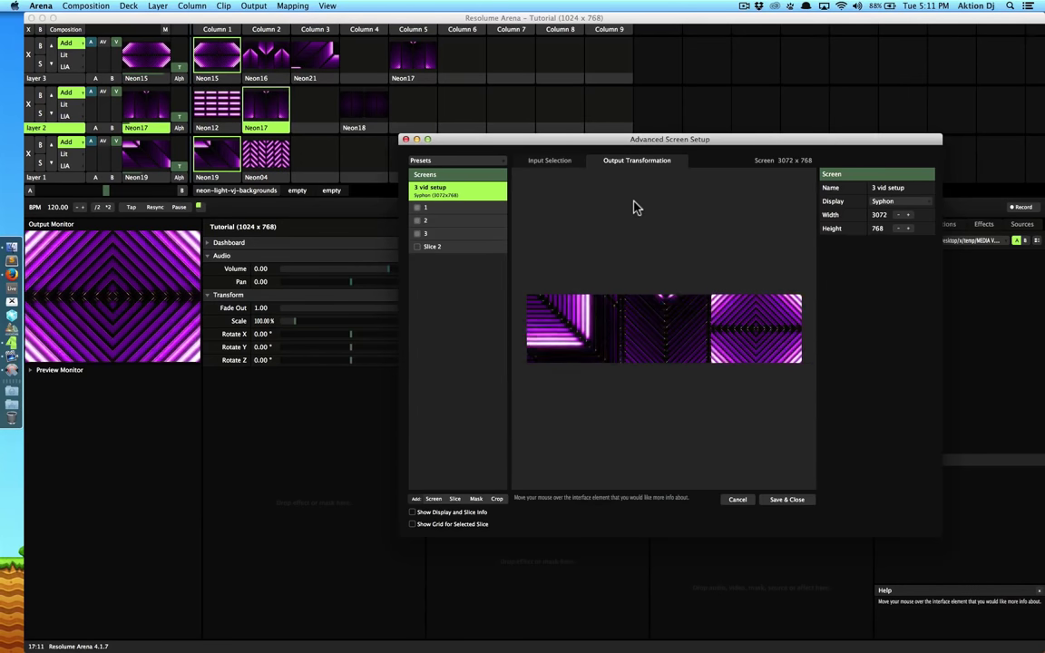
pyautogui.click(373, 115)
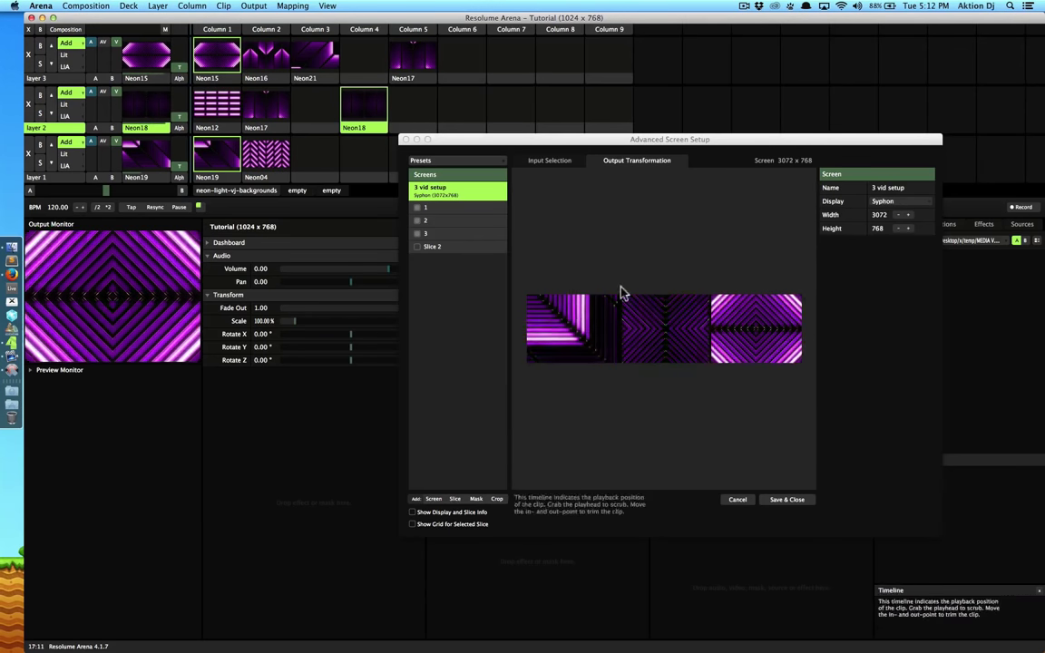
# Step: Select the left slice to show slice 1's settings: 1024 x 768 at 512, 384
pyautogui.click(598, 305)
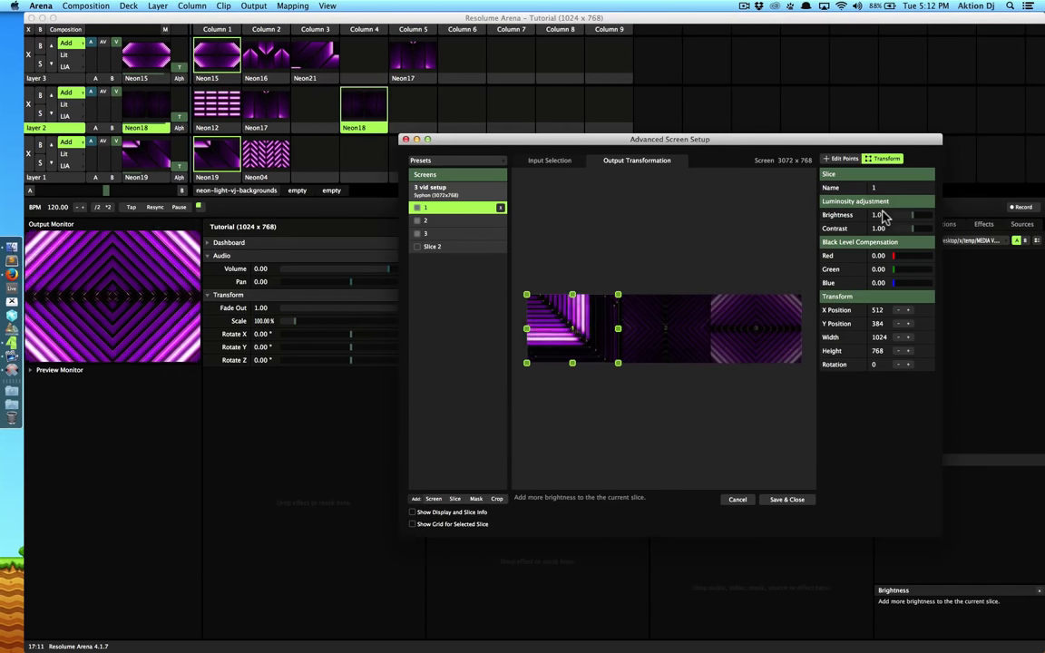